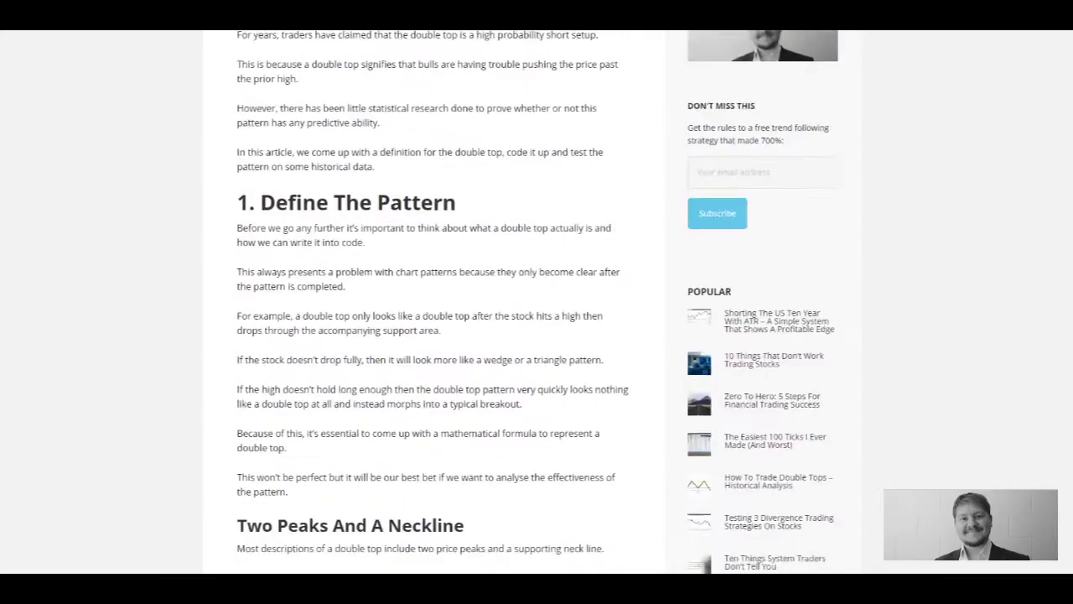
Skim the article "How To Trade Double Tops – Historical Analysis" and read its introduction to the pattern
{"action": "scroll", "coordinate": [526, 173], "scroll_direction": "down", "scroll_amount": 10}
{"action": "scroll", "coordinate": [527, 174], "scroll_direction": "up", "scroll_amount": 3}
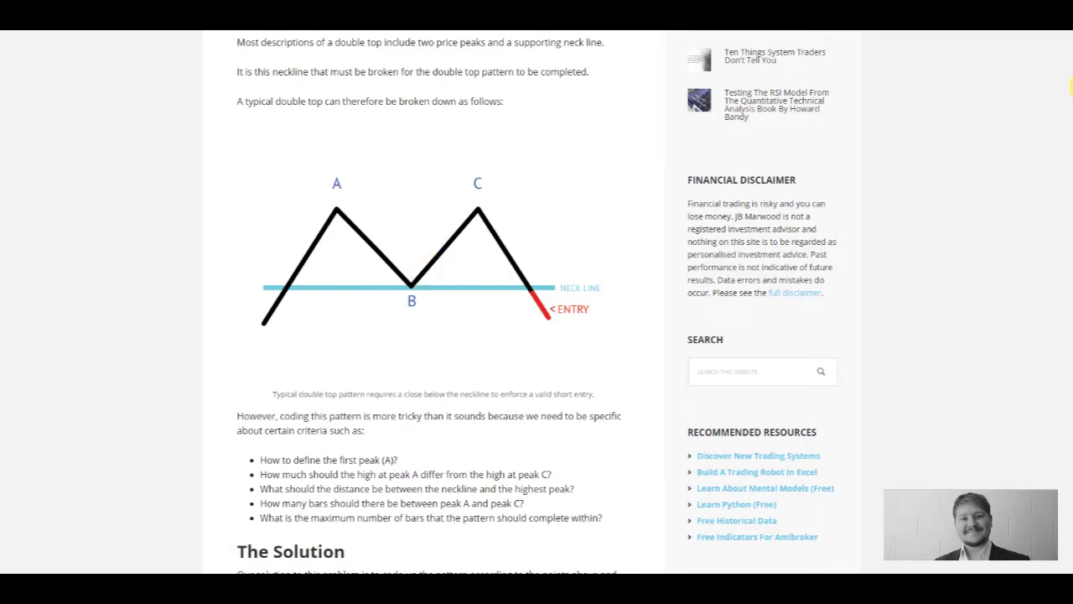
{"action": "scroll", "coordinate": [1071, 98], "scroll_direction": "down", "scroll_amount": 2}
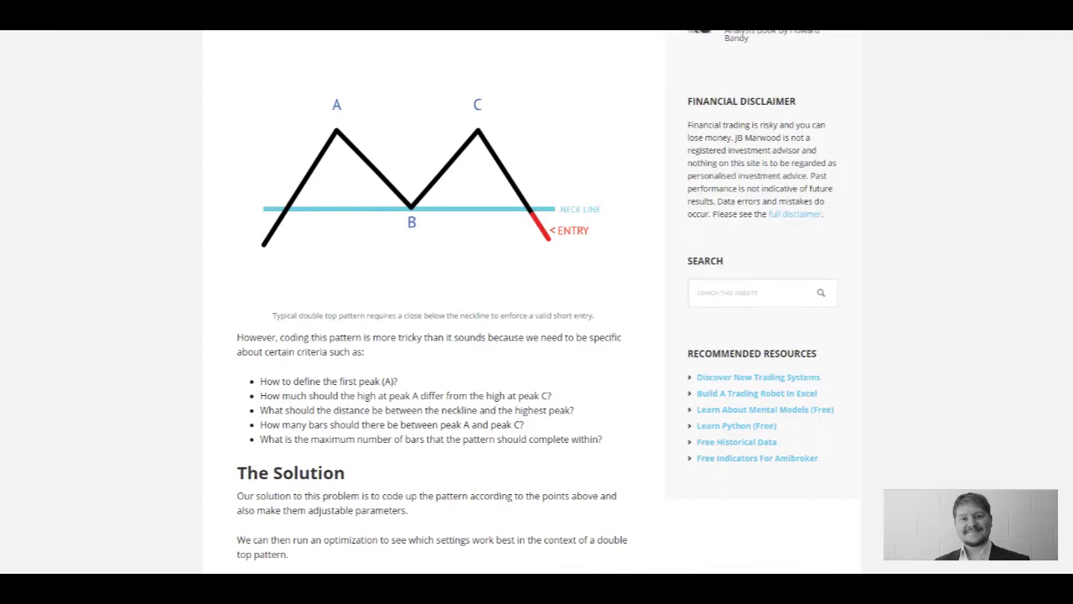
{"action": "scroll", "coordinate": [565, 192], "scroll_direction": "up", "scroll_amount": 15}
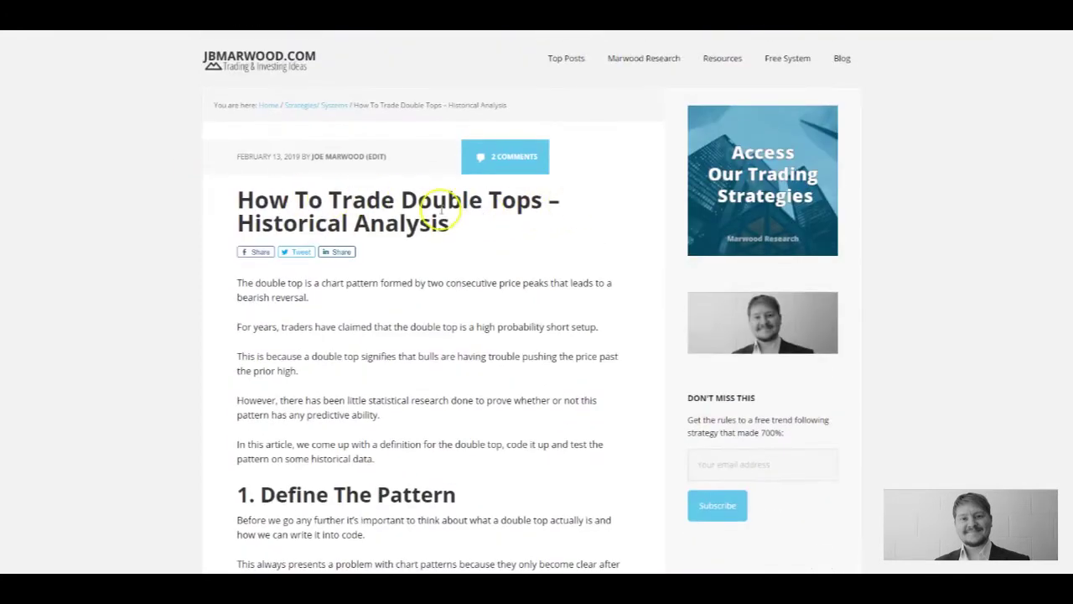
{"action": "left_click_drag", "start_coordinate": [230, 200], "coordinate": [485, 219]}
{"action": "left_click", "coordinate": [578, 283]}
{"action": "left_click", "coordinate": [572, 285]}
{"action": "left_click", "coordinate": [495, 327]}
Study the article's two-peaks-and-neckline diagram and the conditions that define a double top under The Solution
{"action": "scroll", "coordinate": [536, 302], "scroll_direction": "down", "scroll_amount": 10}
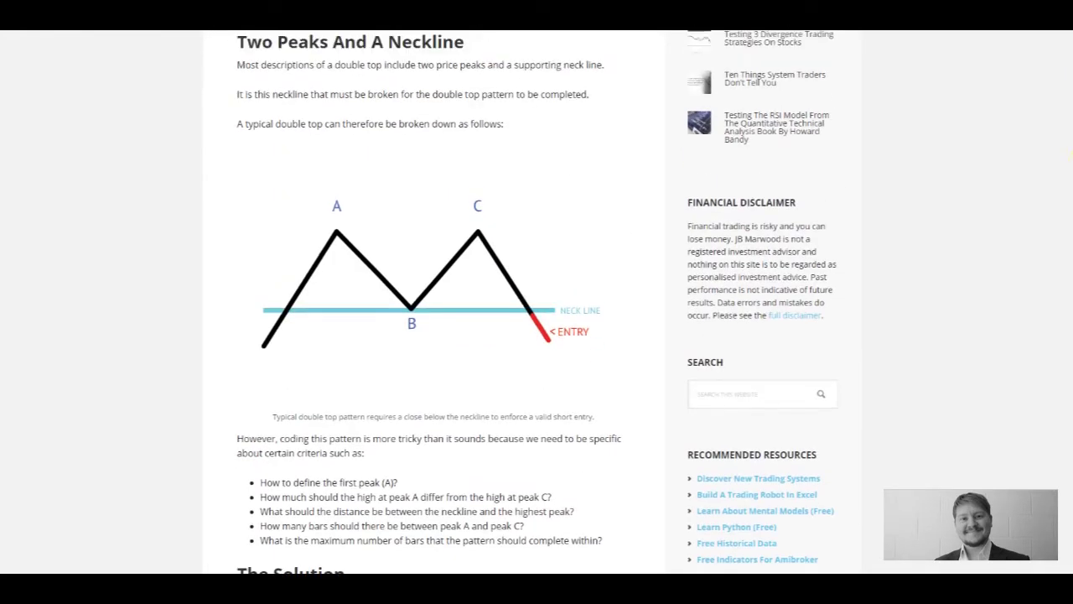
{"action": "left_click", "coordinate": [555, 254]}
{"action": "left_click", "coordinate": [432, 323]}
{"action": "scroll", "coordinate": [851, 238], "scroll_direction": "down", "scroll_amount": 6}
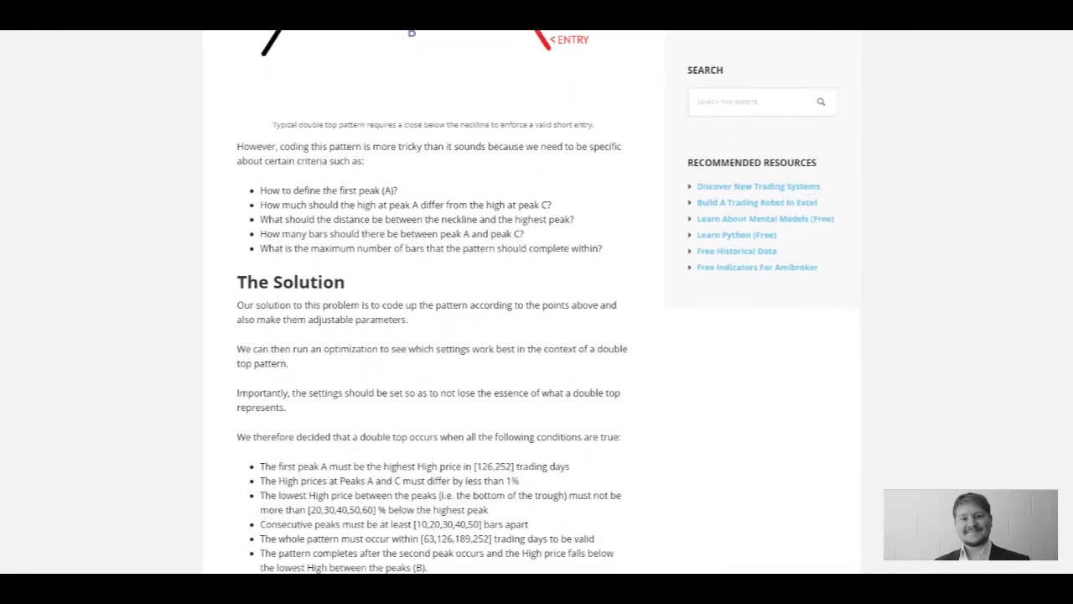
{"action": "scroll", "coordinate": [758, 294], "scroll_direction": "up", "scroll_amount": 1}
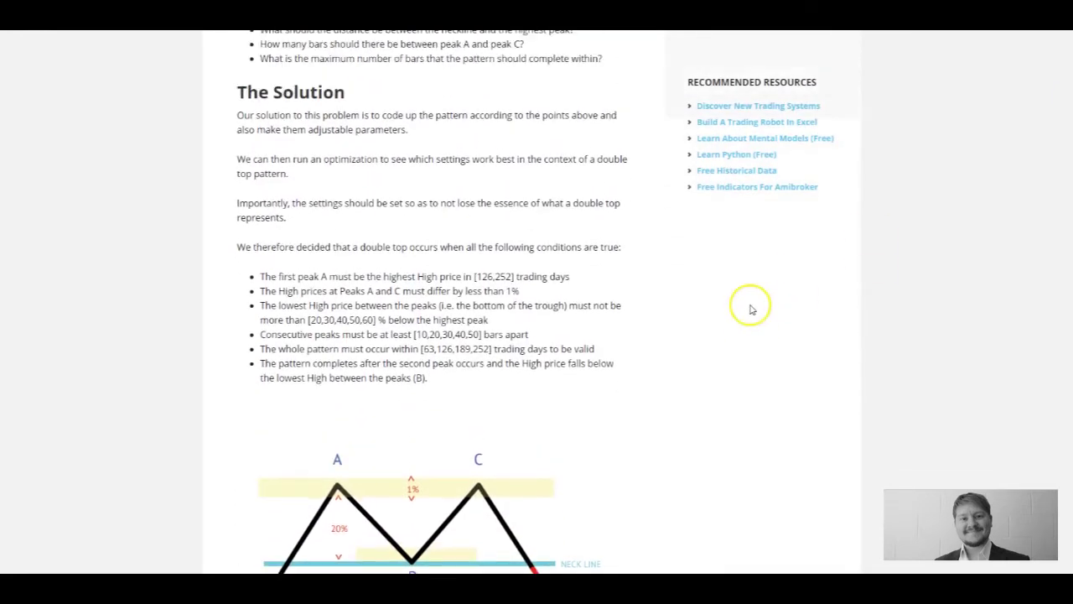
{"action": "scroll", "coordinate": [433, 302], "scroll_direction": "down", "scroll_amount": 1}
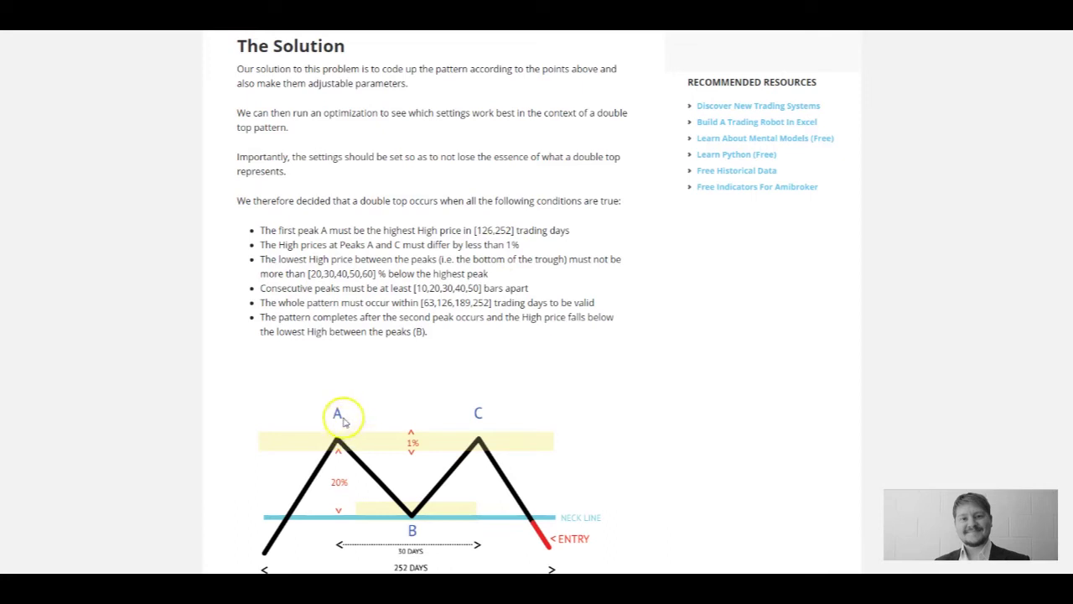
{"action": "double_click", "coordinate": [502, 229]}
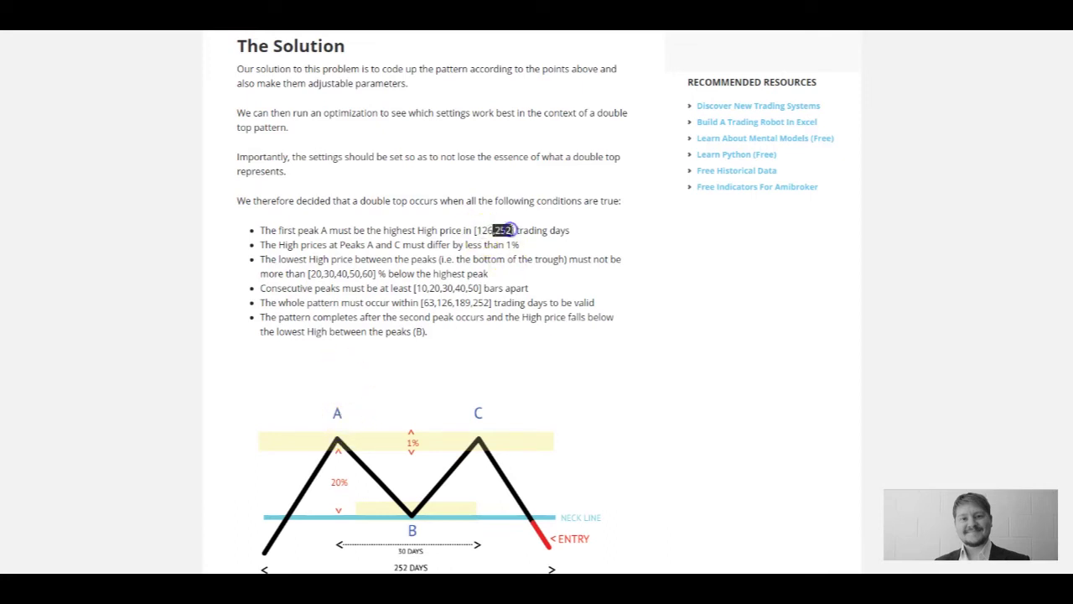
{"action": "left_click_drag", "start_coordinate": [480, 230], "coordinate": [476, 230]}
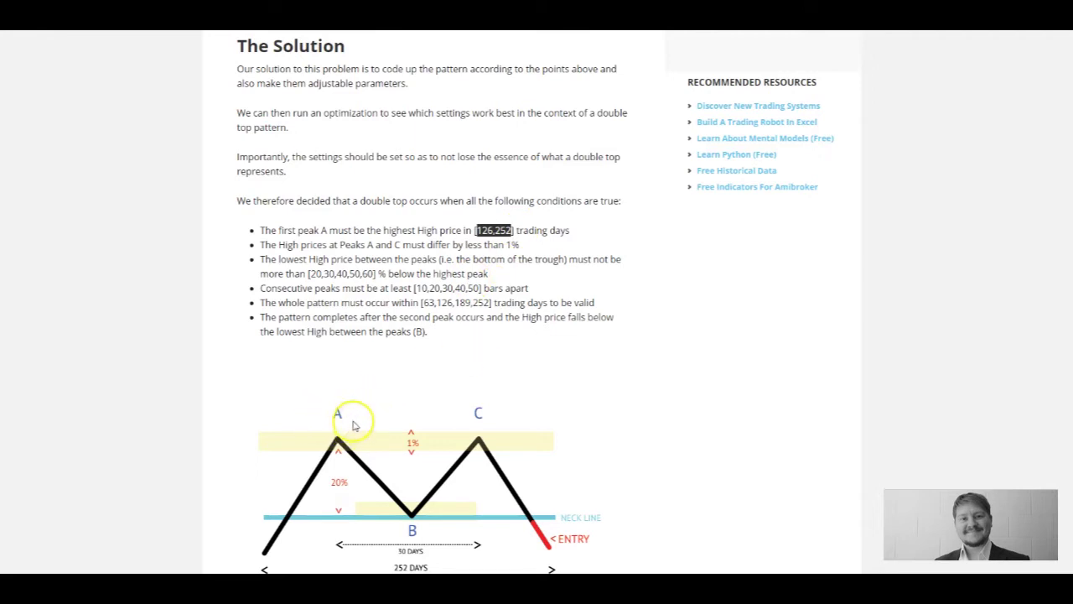
{"action": "left_click", "coordinate": [525, 248]}
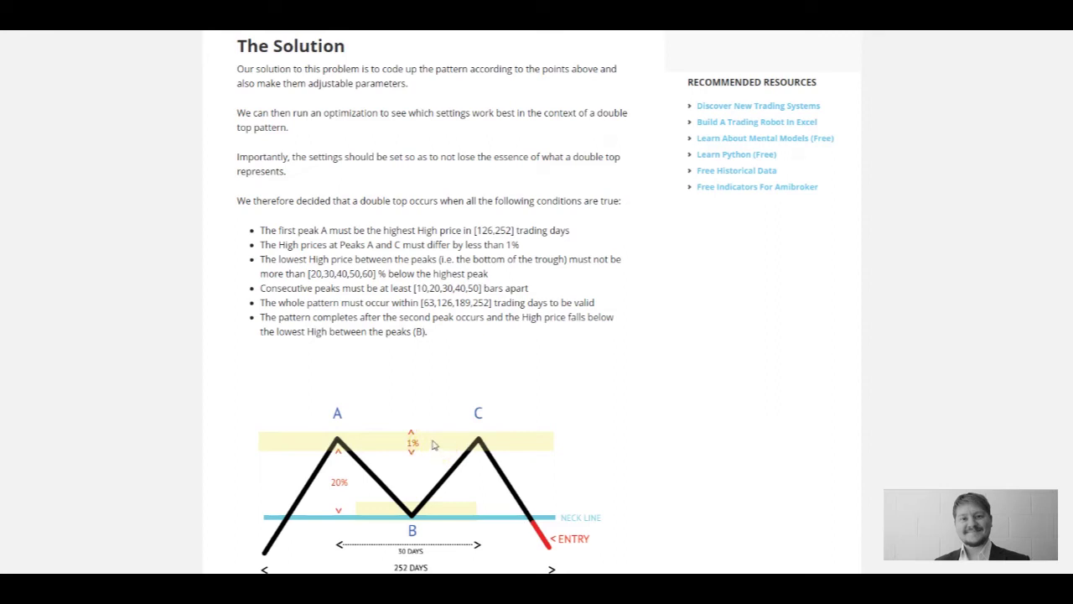
{"action": "scroll", "coordinate": [1065, 131], "scroll_direction": "down", "scroll_amount": 1}
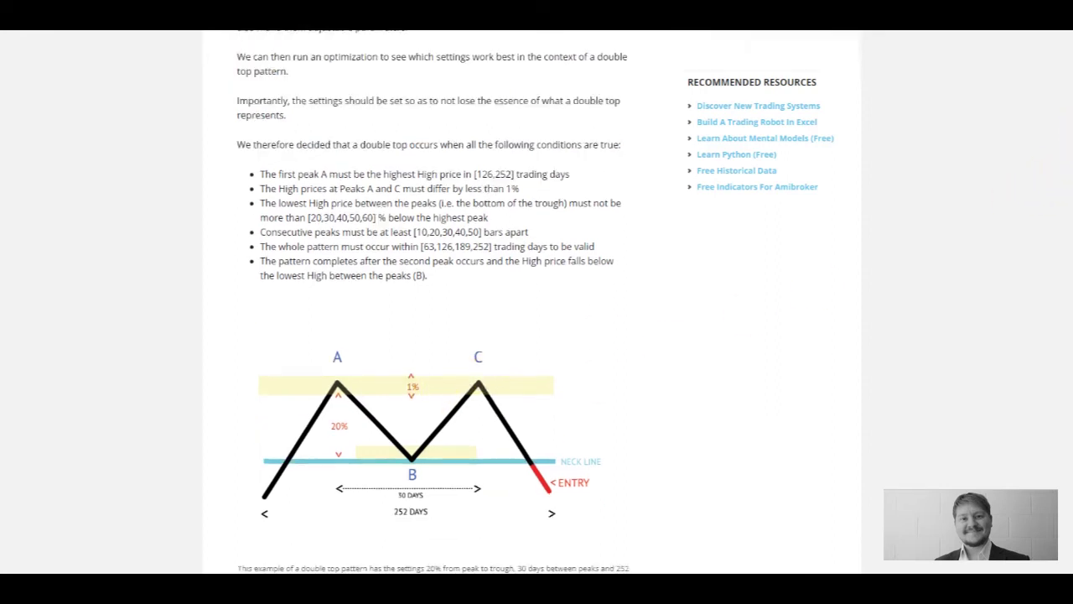
Look through the article's Amibroker MultiTop code snippet and the NRG trade example below it
{"action": "scroll", "coordinate": [434, 316], "scroll_direction": "down", "scroll_amount": 10}
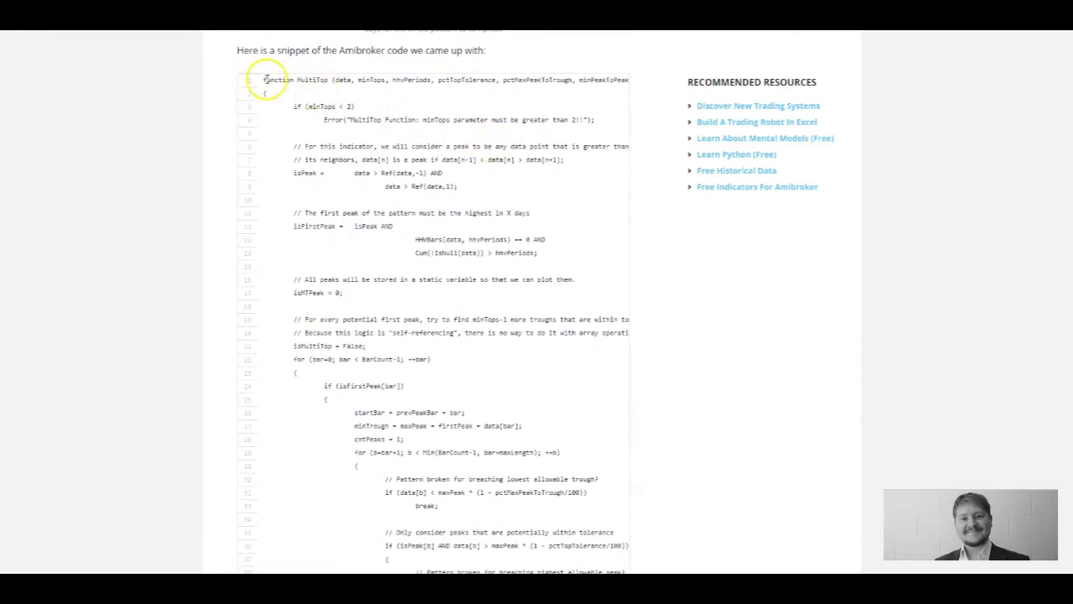
{"action": "left_click_drag", "start_coordinate": [265, 79], "coordinate": [628, 297]}
{"action": "left_click", "coordinate": [637, 295]}
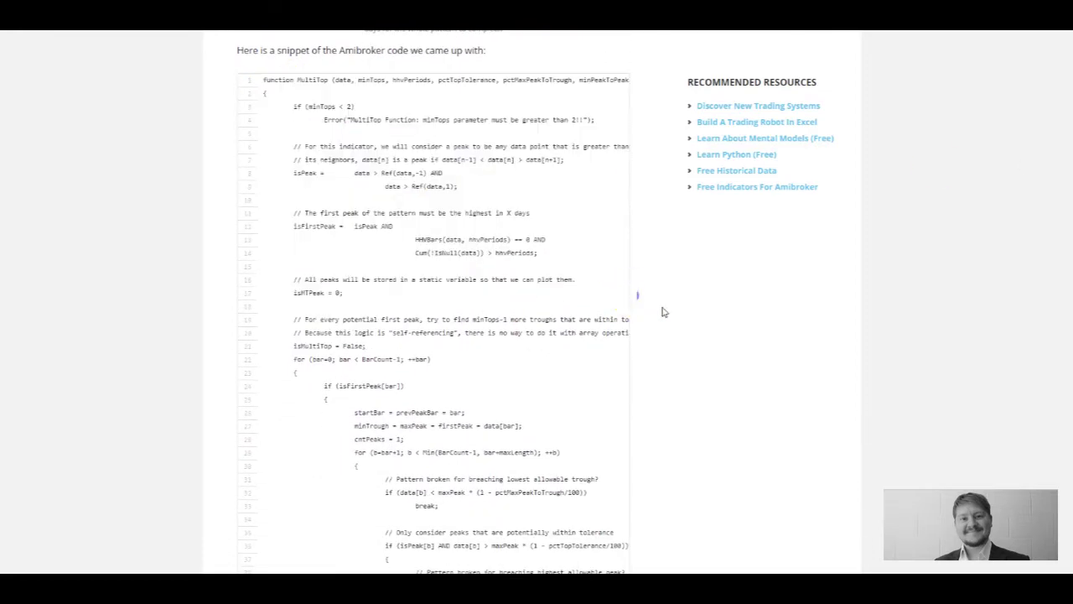
{"action": "scroll", "coordinate": [1071, 156], "scroll_direction": "down", "scroll_amount": 15}
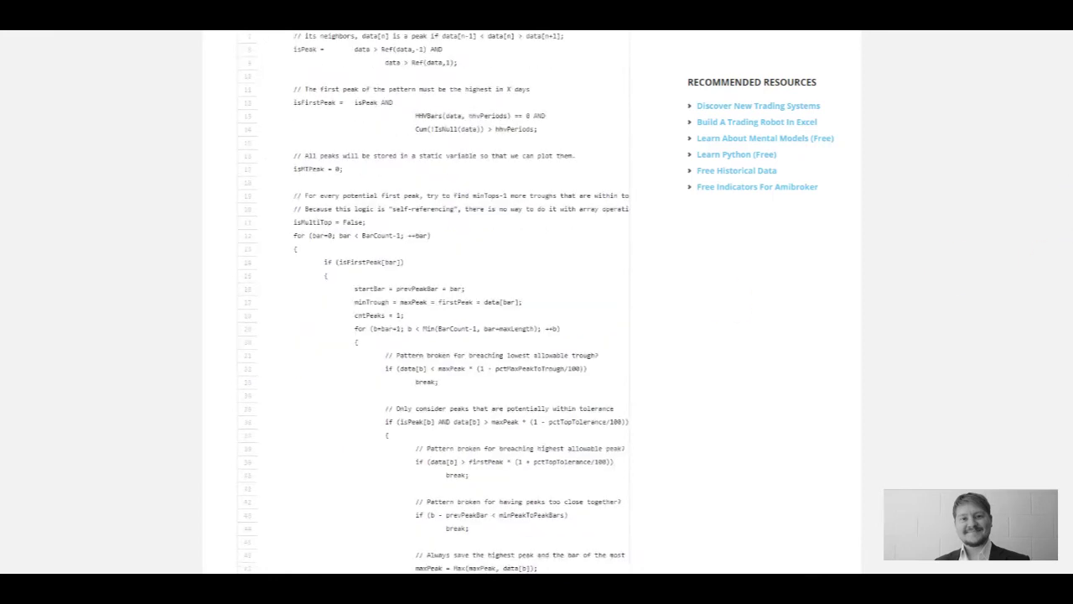
{"action": "scroll", "coordinate": [282, 281], "scroll_direction": "up", "scroll_amount": 1}
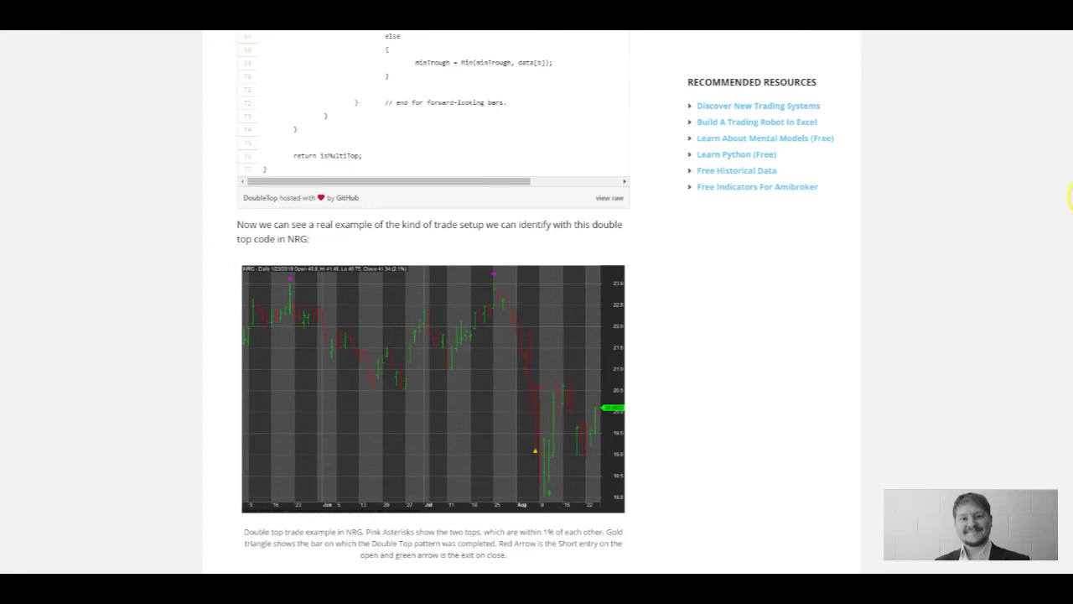
Read the Set Up The Backtest section, including the S&P 500 baseline returns and the full backtest settings
{"action": "scroll", "coordinate": [1070, 199], "scroll_direction": "down", "scroll_amount": 5}
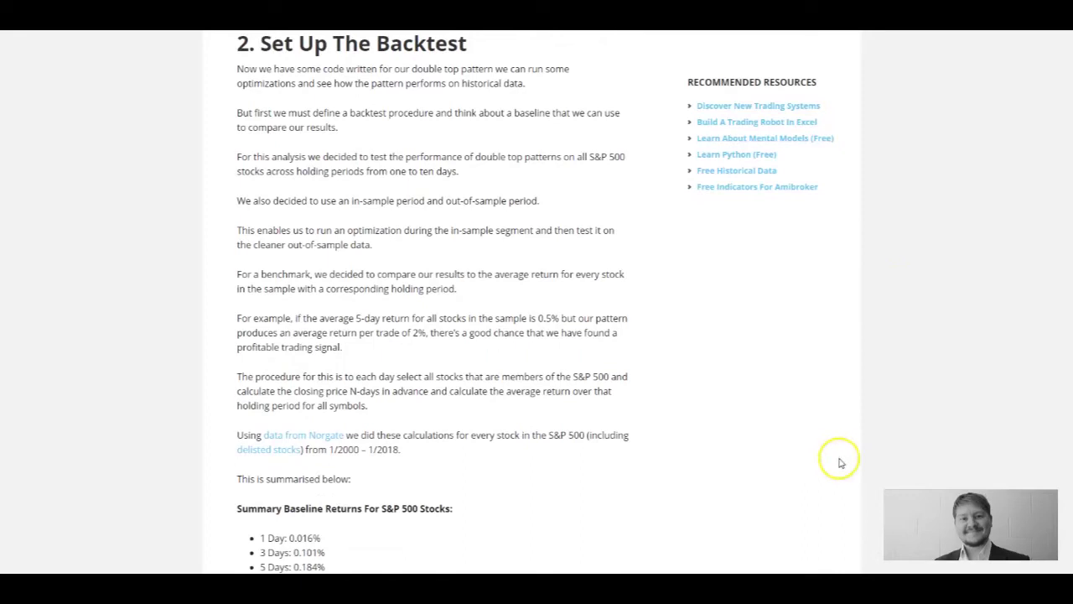
{"action": "left_click", "coordinate": [698, 469]}
{"action": "scroll", "coordinate": [432, 302], "scroll_direction": "down", "scroll_amount": 5}
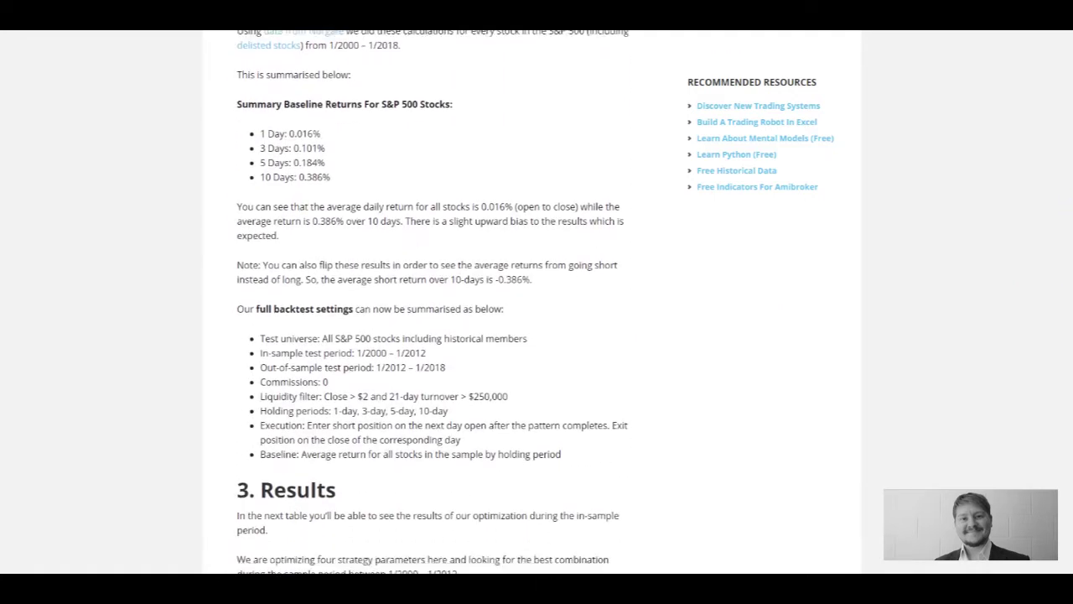
{"action": "scroll", "coordinate": [433, 301], "scroll_direction": "down", "scroll_amount": 1}
{"action": "scroll", "coordinate": [1061, 246], "scroll_direction": "up", "scroll_amount": 1}
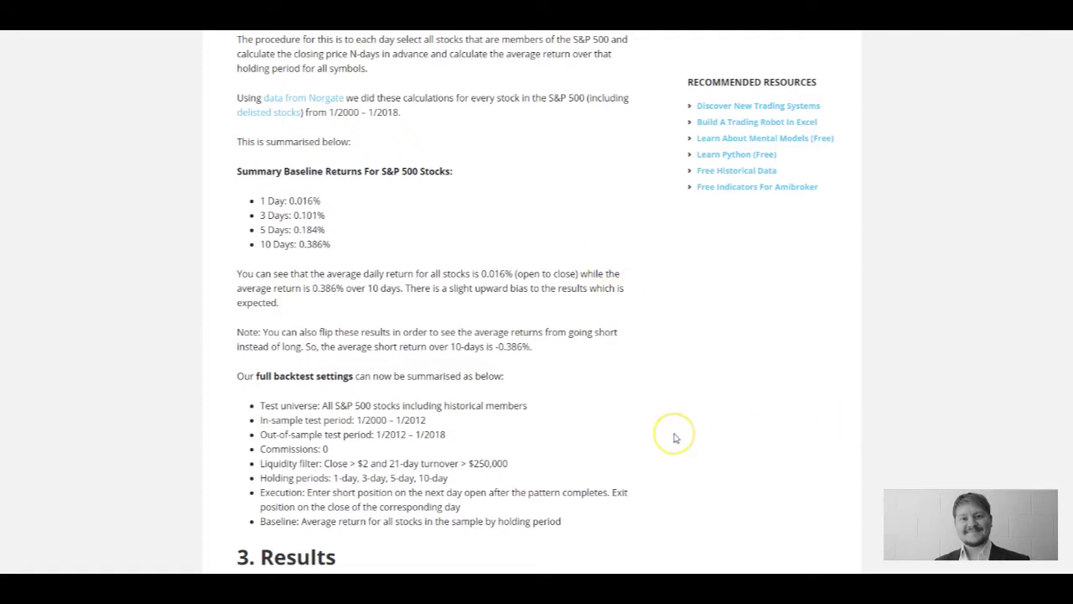
Switch to AmiBroker and inspect the DoubleTopBacktest-v3 (1) jb2 code in the AFL Formula Editor
{"action": "left_click", "coordinate": [268, 589]}
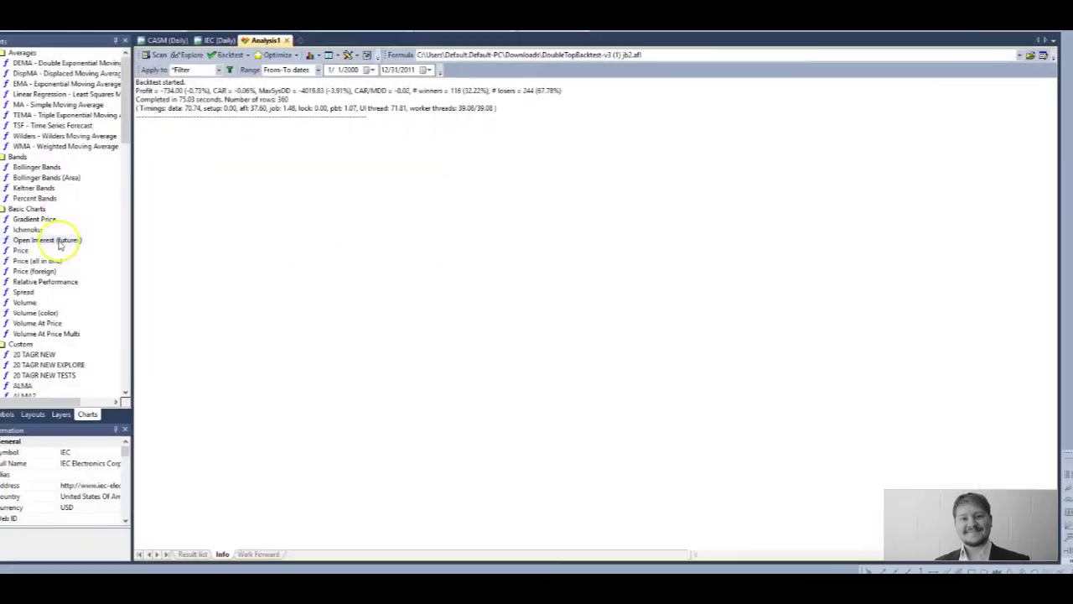
{"action": "left_click", "coordinate": [1043, 54]}
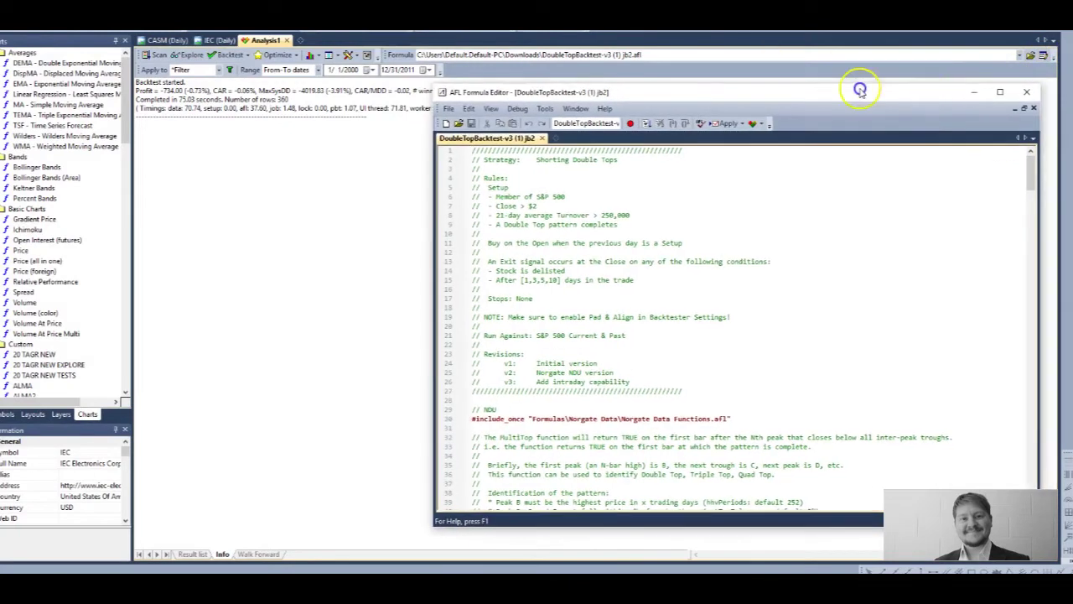
{"action": "left_click_drag", "start_coordinate": [858, 90], "coordinate": [644, 65]}
{"action": "left_click_drag", "start_coordinate": [827, 128], "coordinate": [827, 189]}
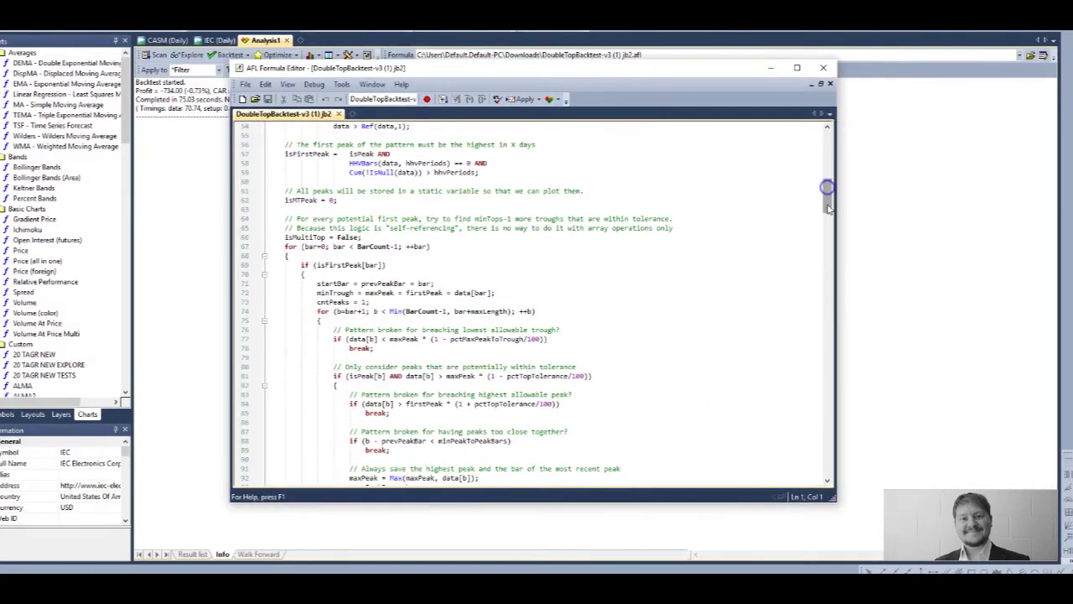
{"action": "left_click", "coordinate": [797, 67]}
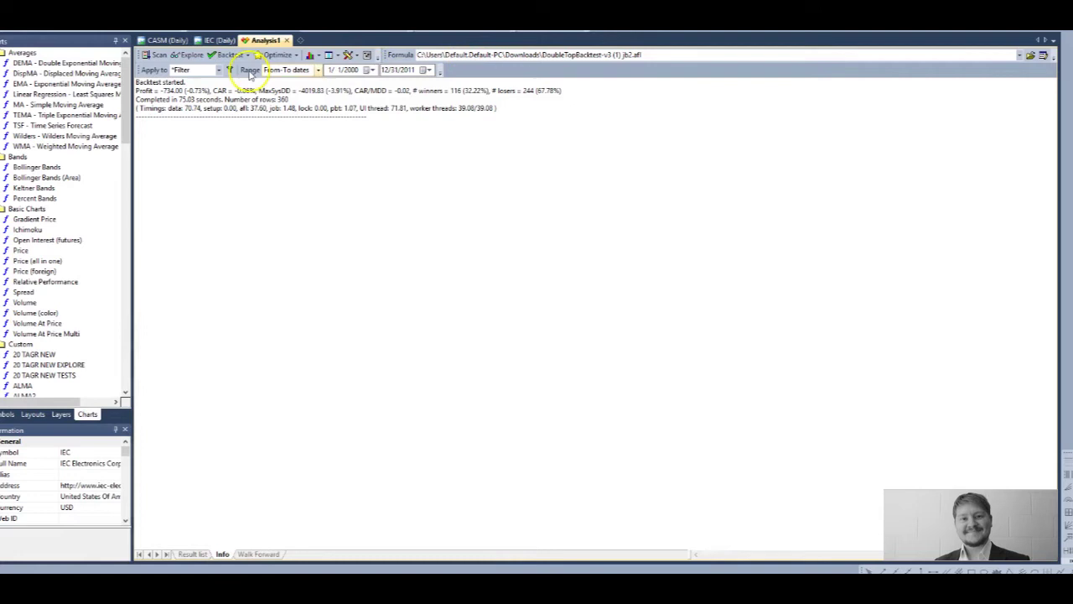
Check the watch list in the analysis filter settings, keeping S&P 500 Current & Past
{"action": "left_click", "coordinate": [229, 70]}
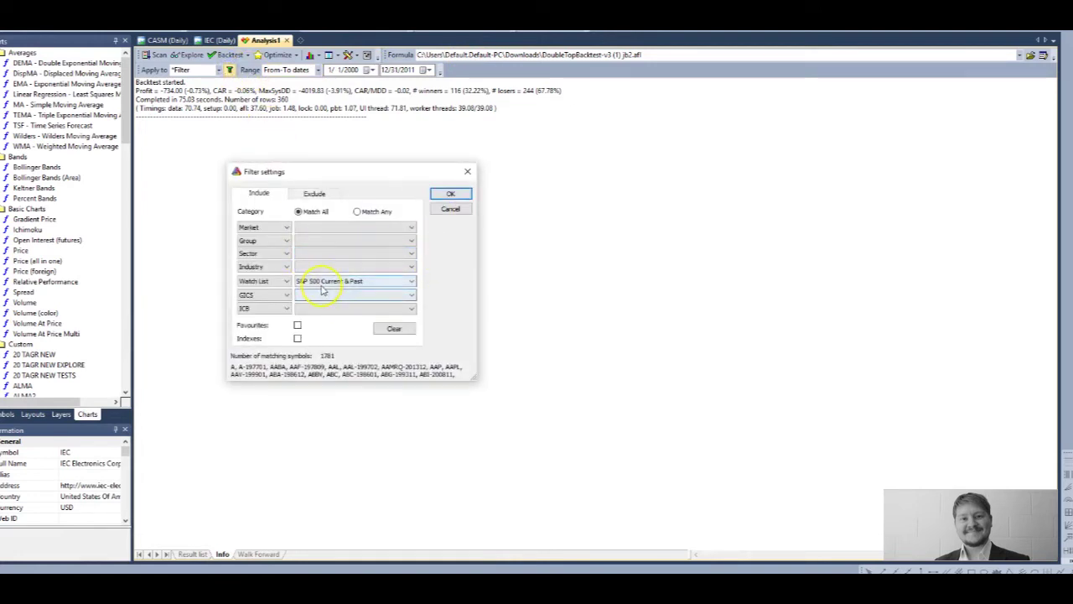
{"action": "left_click", "coordinate": [447, 193]}
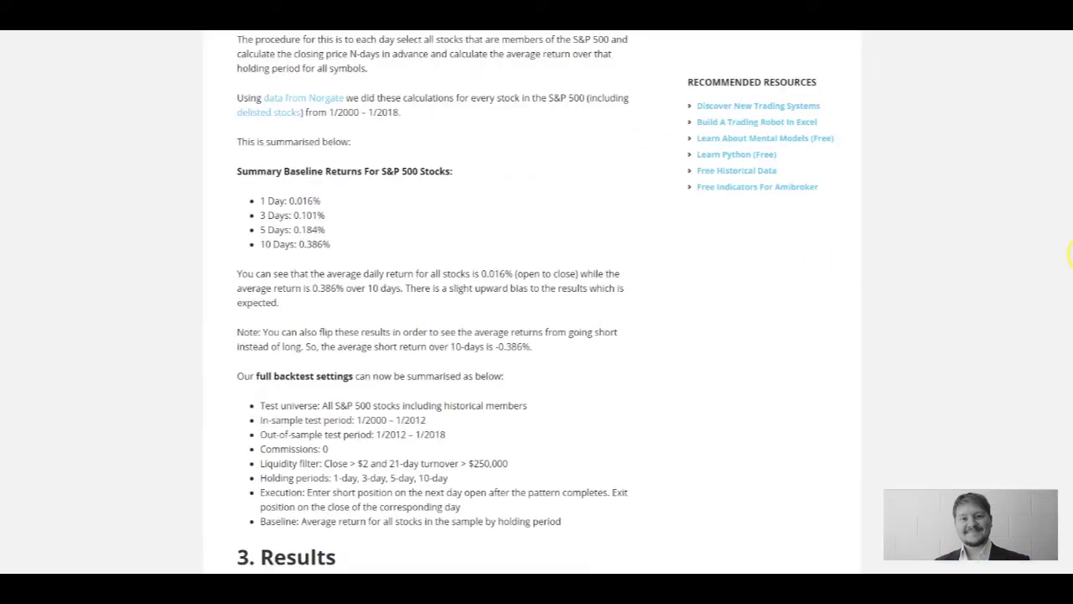
Return to the article and examine the in-sample optimization table in the Results section
{"action": "scroll", "coordinate": [948, 273], "scroll_direction": "down", "scroll_amount": 5}
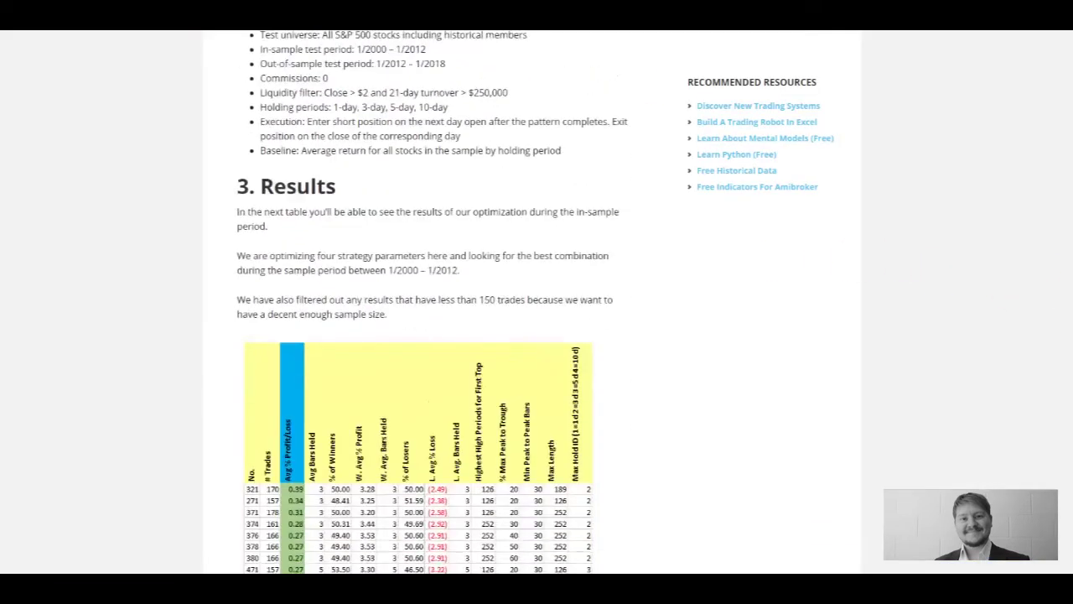
{"action": "scroll", "coordinate": [429, 302], "scroll_direction": "down", "scroll_amount": 3}
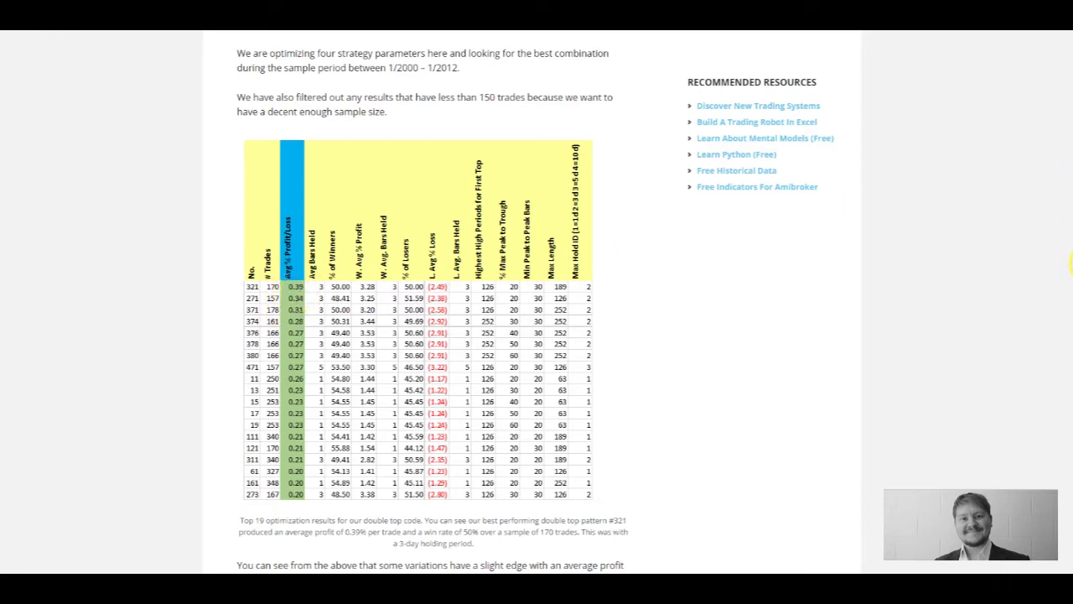
{"action": "scroll", "coordinate": [432, 302], "scroll_direction": "down", "scroll_amount": 2}
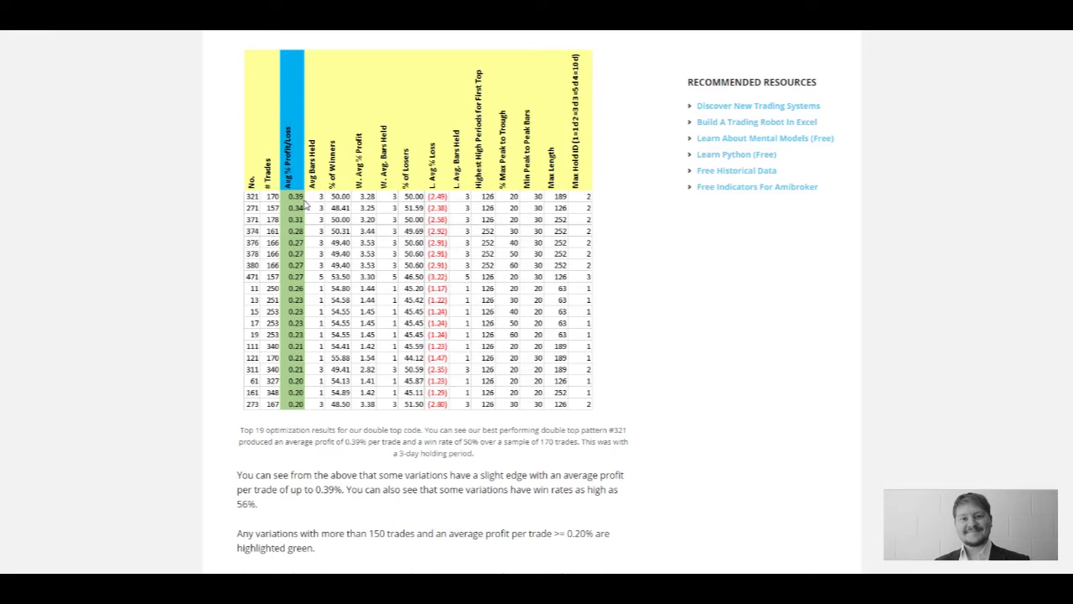
{"action": "left_click", "coordinate": [292, 201]}
{"action": "scroll", "coordinate": [1068, 285], "scroll_direction": "down", "scroll_amount": 1}
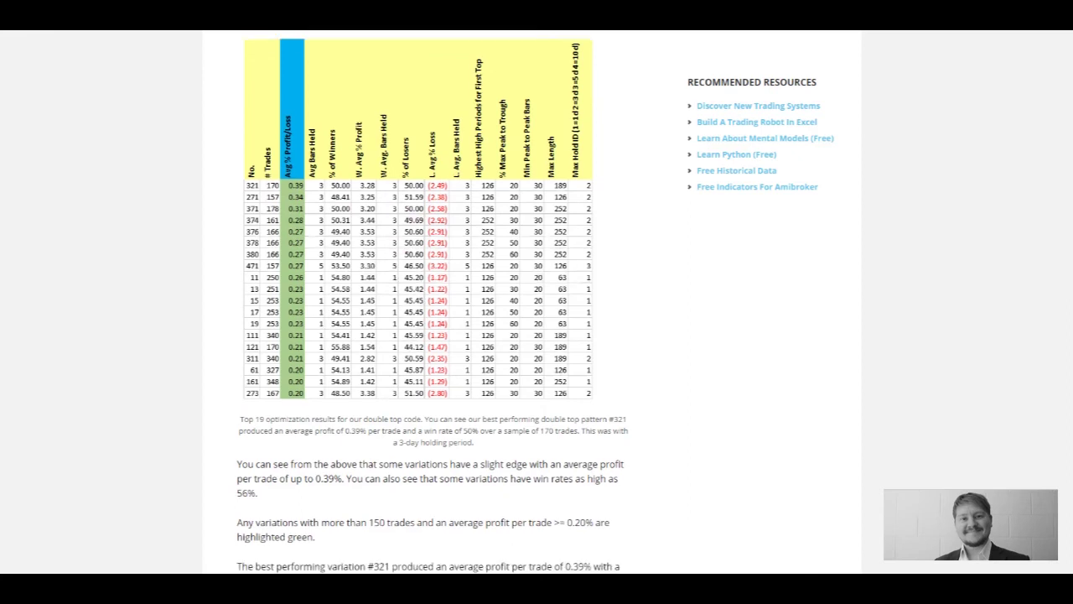
Examine the Compare To Out-Of-Sample table, comparing each variation's in-sample and out-of-sample average profit
{"action": "scroll", "coordinate": [1068, 285], "scroll_direction": "down", "scroll_amount": 10}
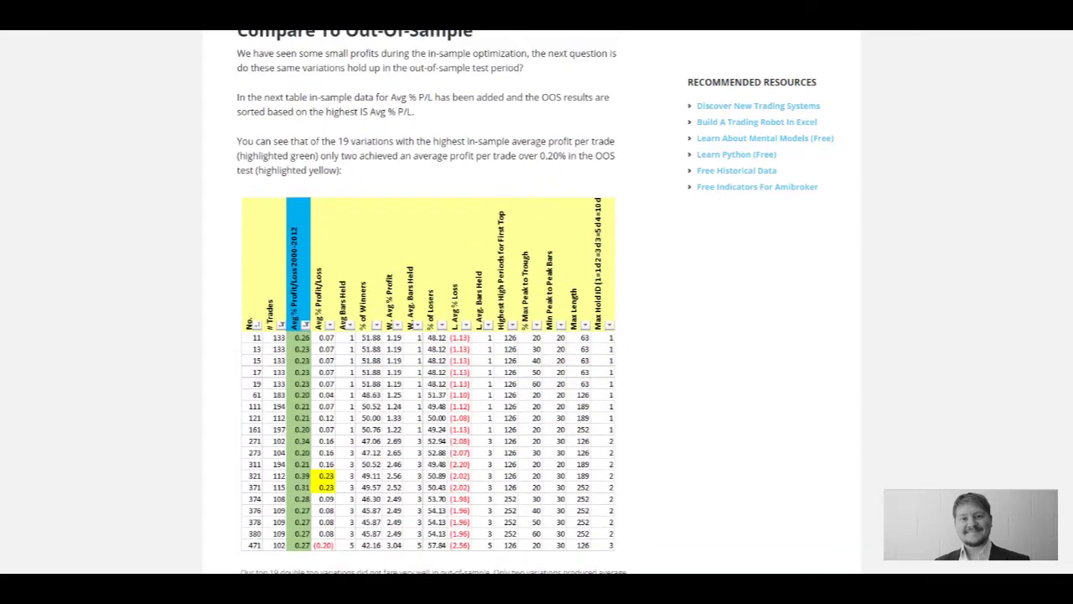
{"action": "scroll", "coordinate": [1049, 294], "scroll_direction": "up", "scroll_amount": 1}
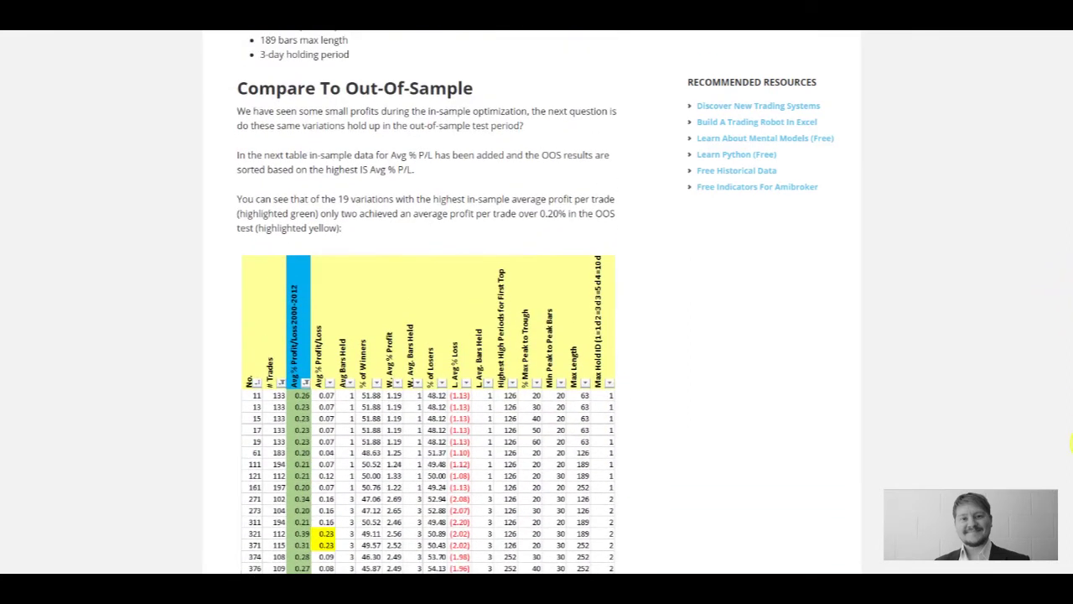
{"action": "scroll", "coordinate": [1066, 555], "scroll_direction": "down", "scroll_amount": 1}
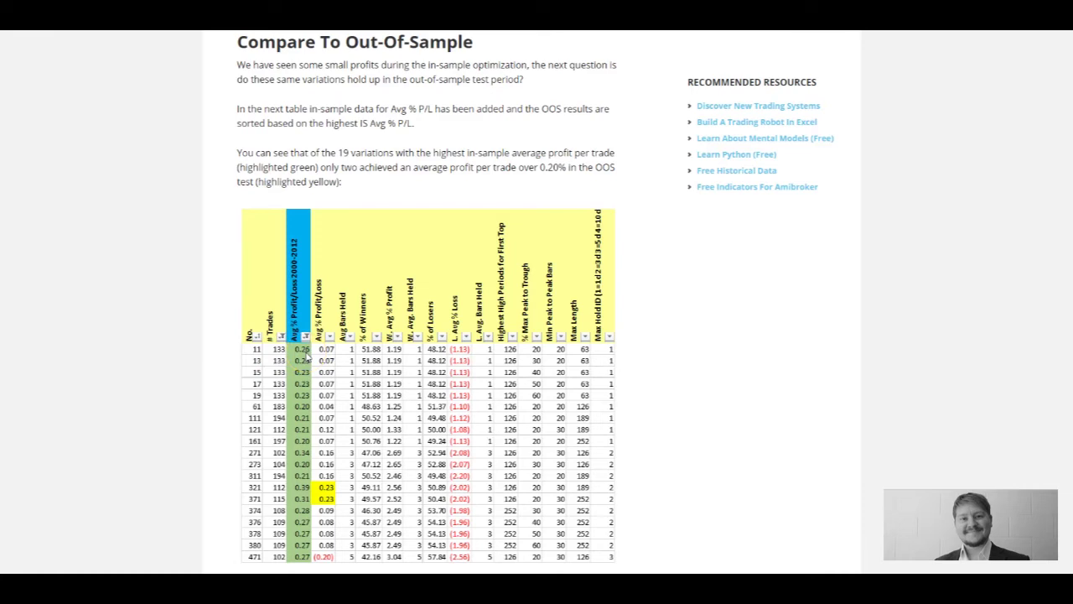
{"action": "left_click", "coordinate": [329, 356]}
{"action": "left_click", "coordinate": [351, 357]}
{"action": "scroll", "coordinate": [1070, 308], "scroll_direction": "down", "scroll_amount": 3}
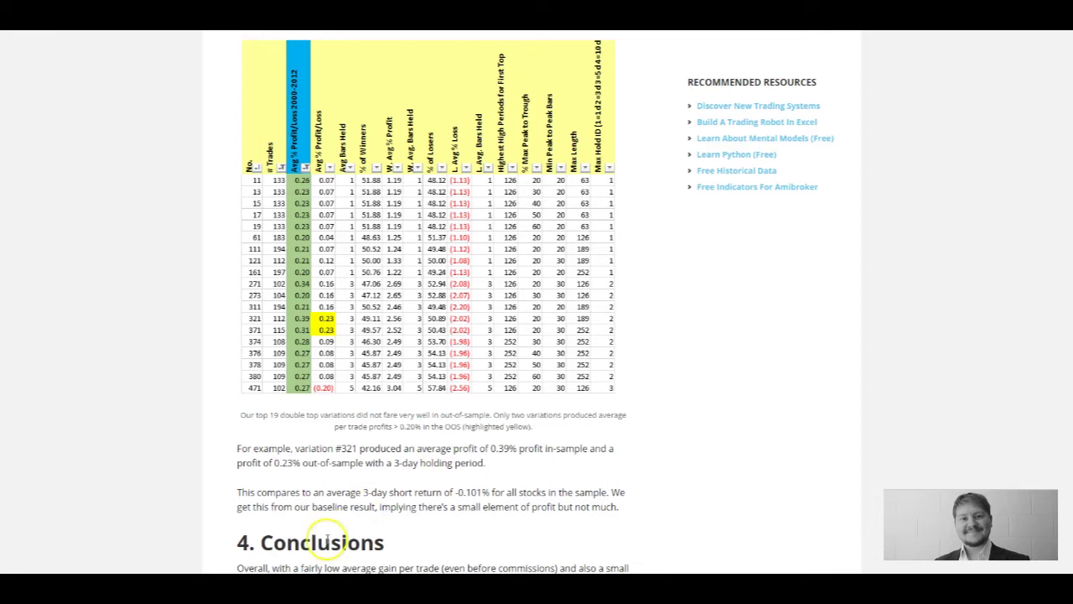
Switch to AmiBroker, set the % Max Peak to Trough strategy parameter to 20, and show the backtest result list
{"action": "mouse_move", "coordinate": [232, 558]}
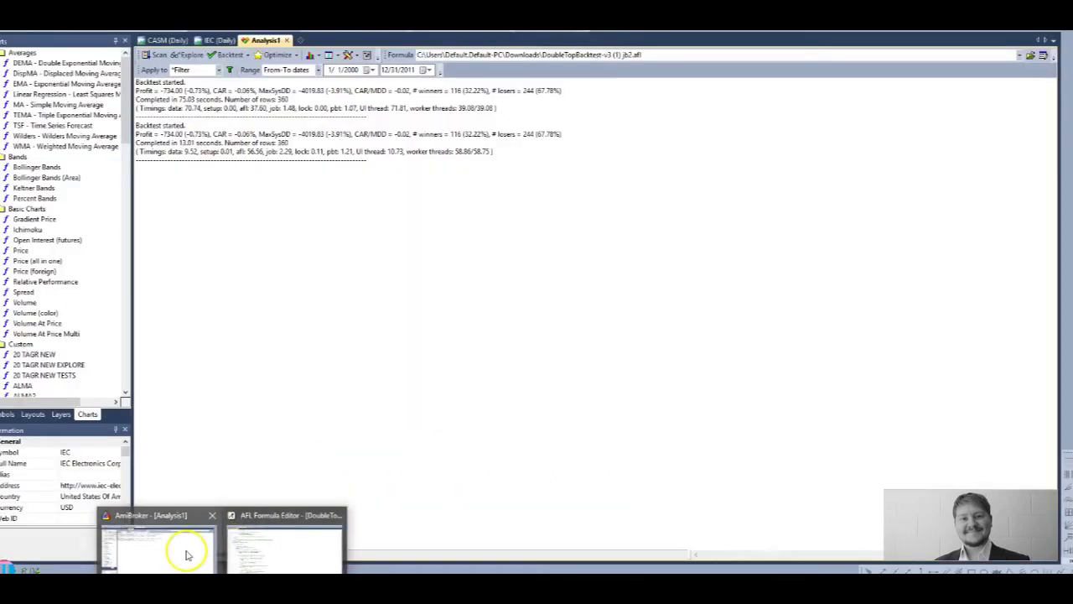
{"action": "left_click", "coordinate": [184, 550]}
{"action": "left_click", "coordinate": [367, 54]}
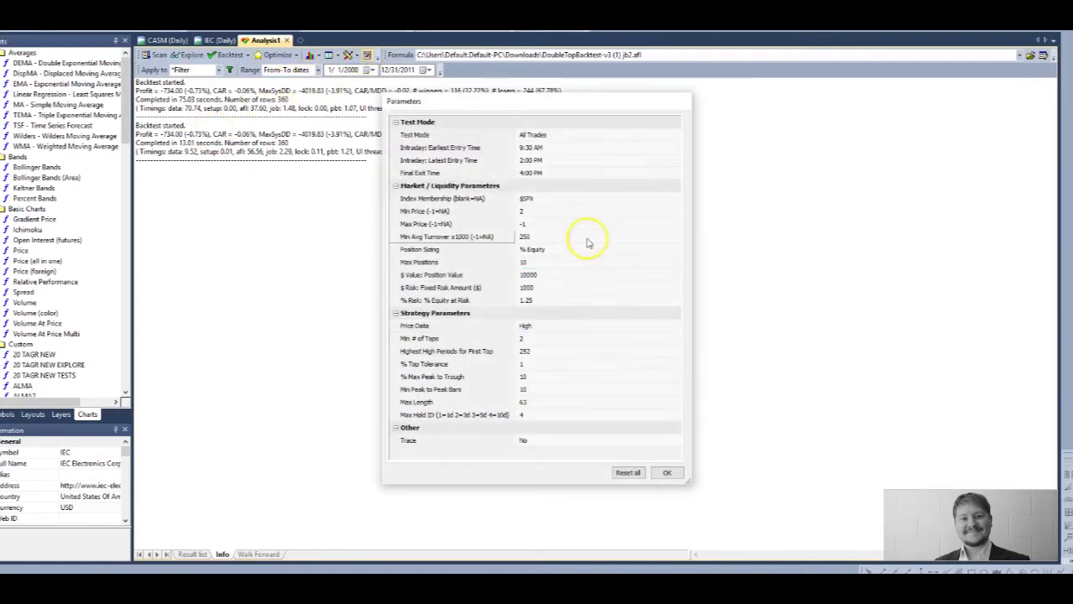
{"action": "left_click", "coordinate": [546, 328]}
{"action": "left_click", "coordinate": [546, 350]}
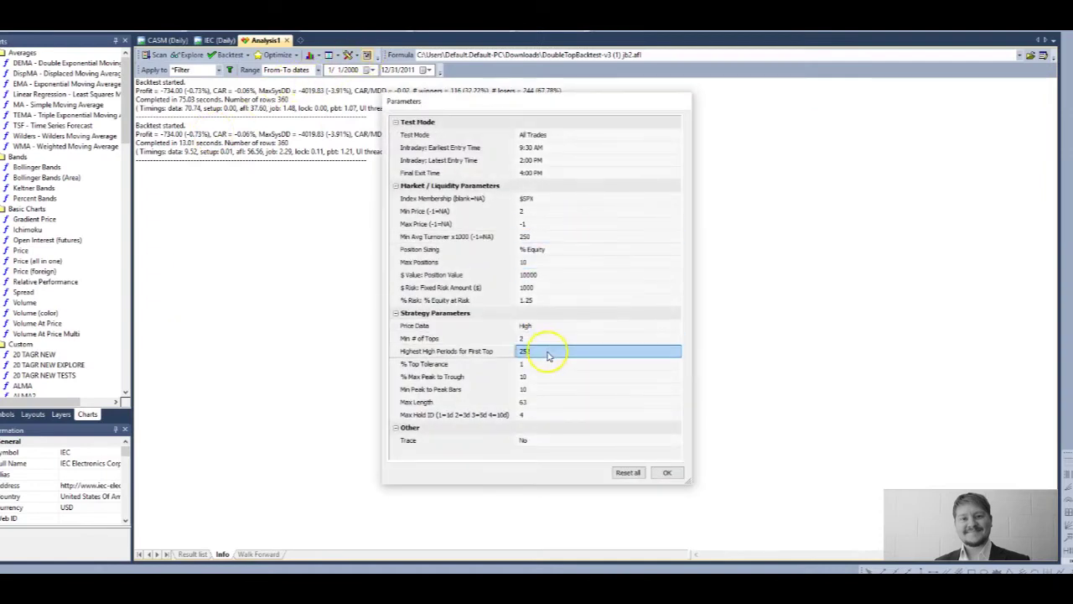
{"action": "left_click", "coordinate": [547, 364]}
{"action": "left_click", "coordinate": [540, 377]}
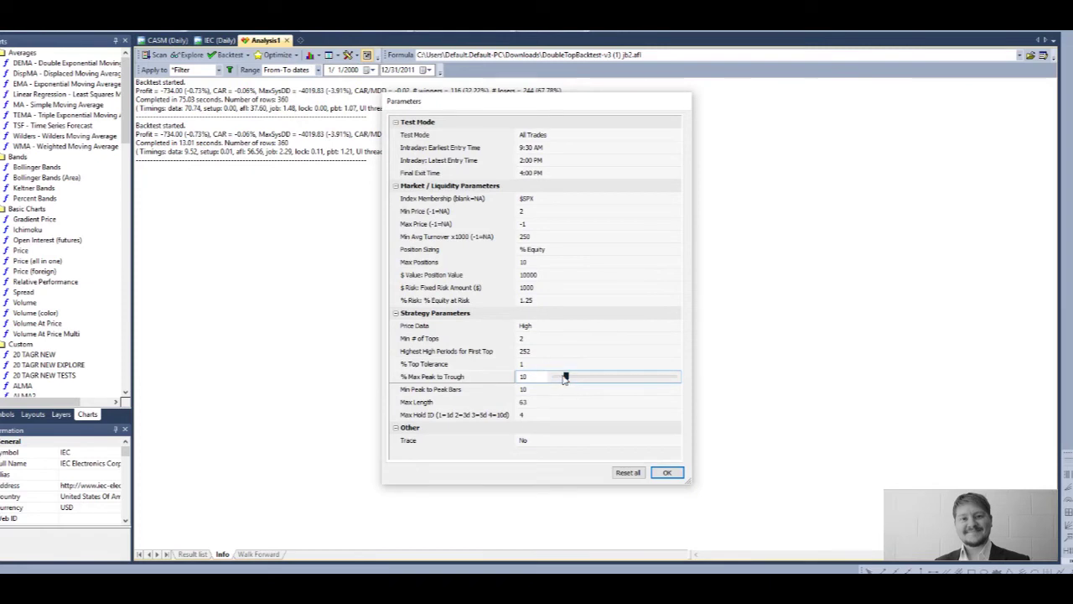
{"action": "left_click_drag", "start_coordinate": [566, 376], "coordinate": [575, 379]}
{"action": "double_click", "coordinate": [530, 376]}
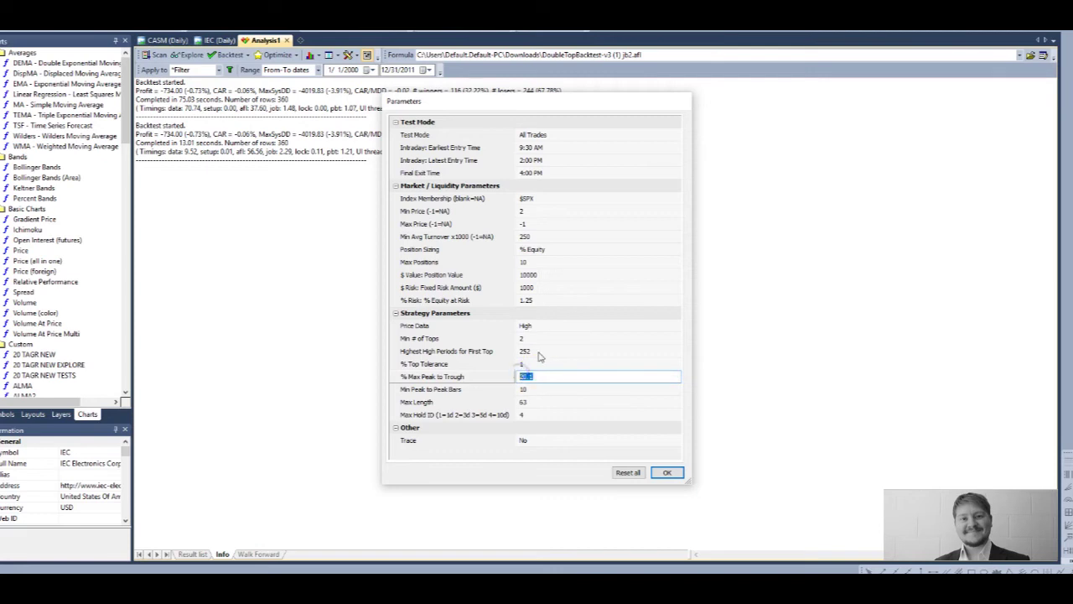
{"action": "type", "text": "20"}
{"action": "left_click", "coordinate": [668, 472]}
{"action": "left_click", "coordinate": [193, 554]}
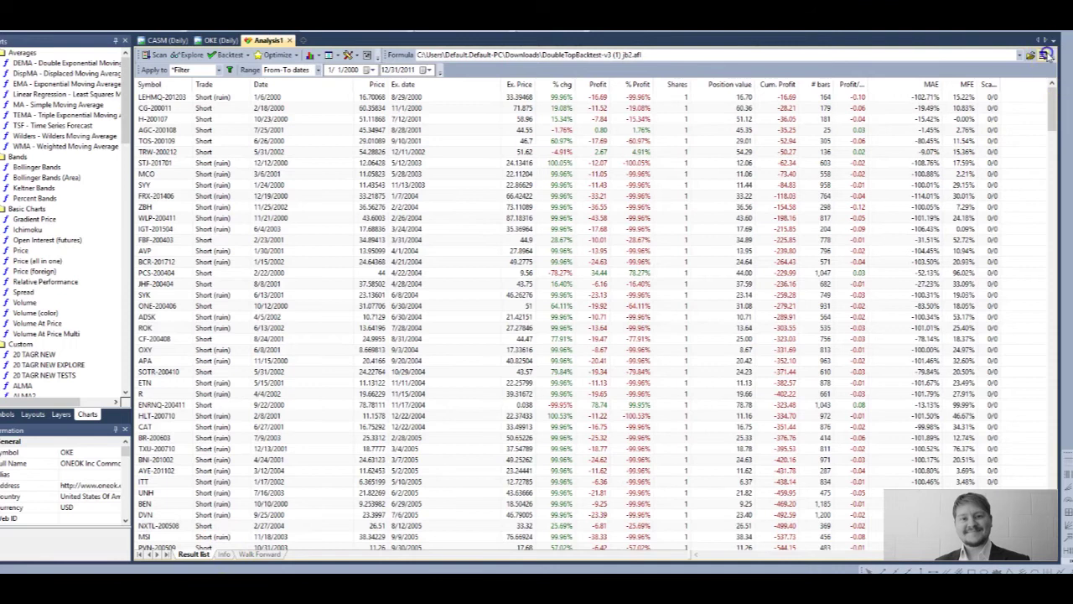
Open the DoubleTopBacktest-v2 formula, check its strategy parameters, send it to the analysis window, and close the formula editor
{"action": "left_click", "coordinate": [1030, 54]}
{"action": "left_click", "coordinate": [246, 85]}
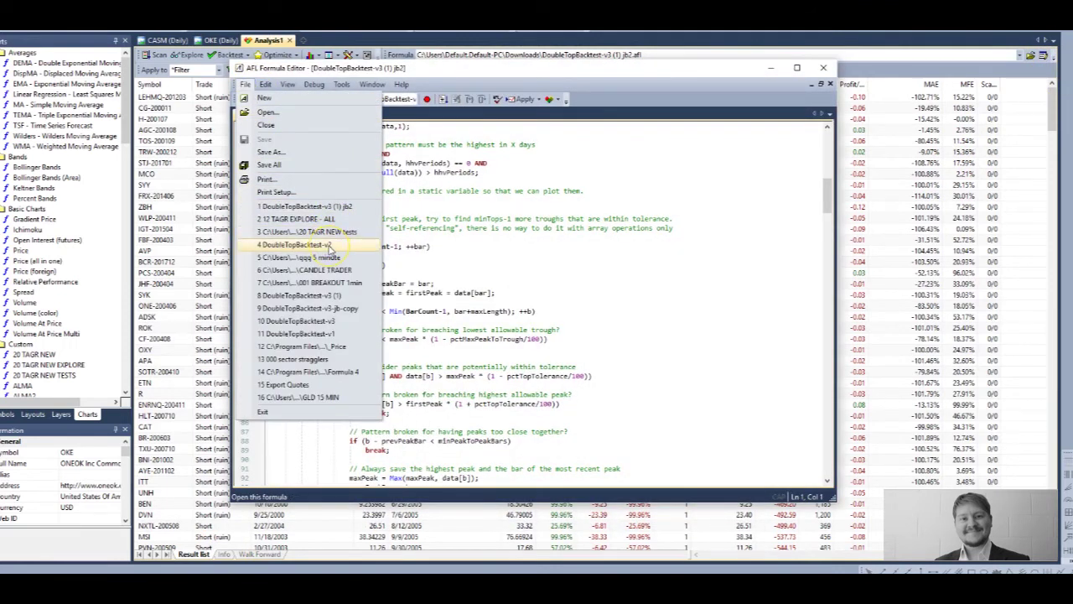
{"action": "left_click", "coordinate": [329, 245]}
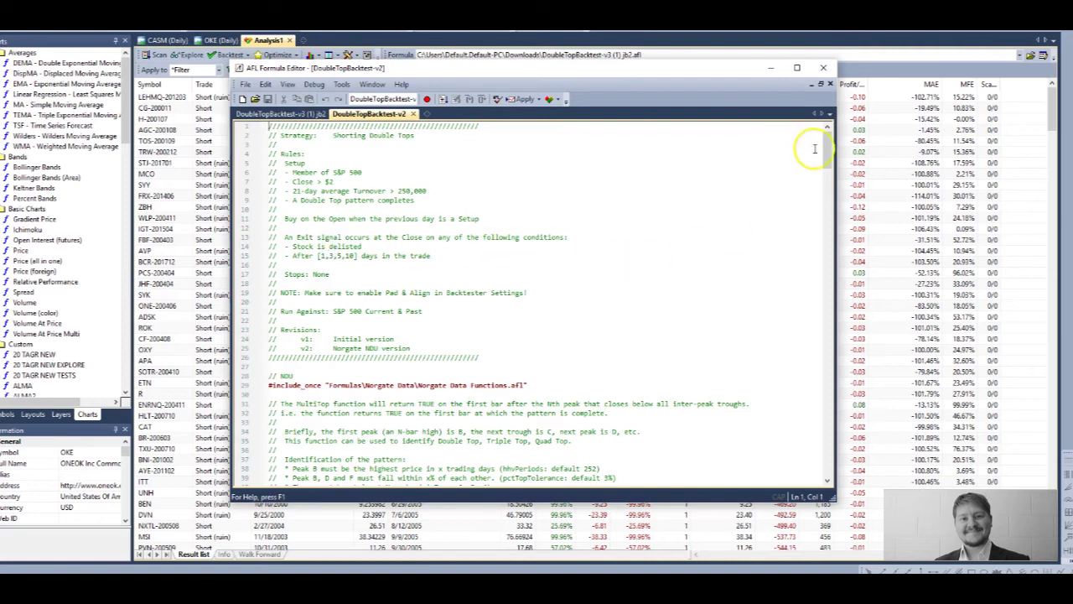
{"action": "left_click_drag", "start_coordinate": [825, 151], "coordinate": [828, 295]}
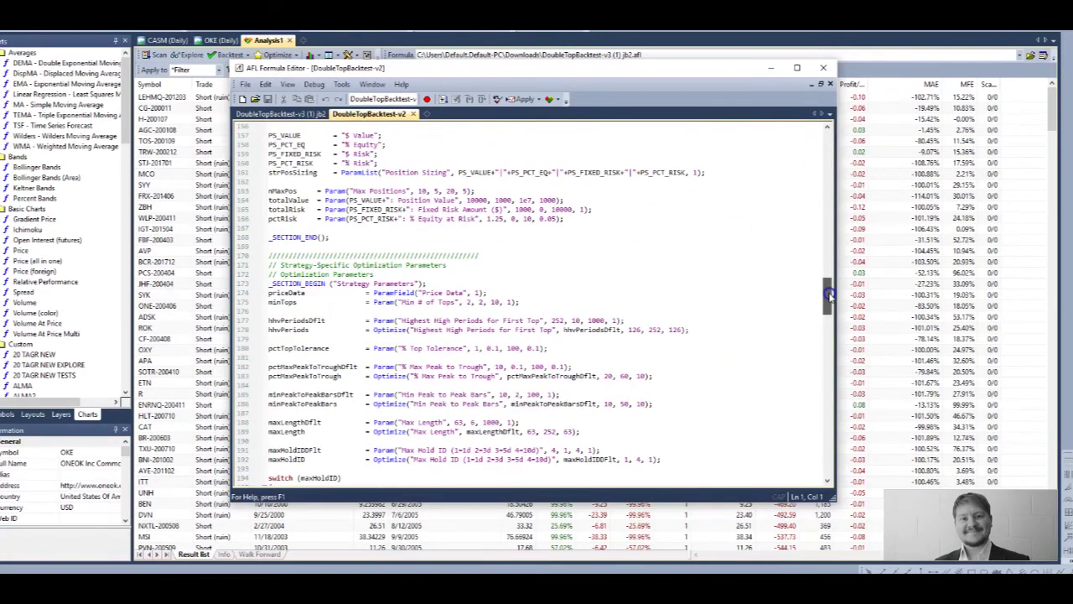
{"action": "left_click", "coordinate": [563, 99]}
{"action": "left_click", "coordinate": [587, 110]}
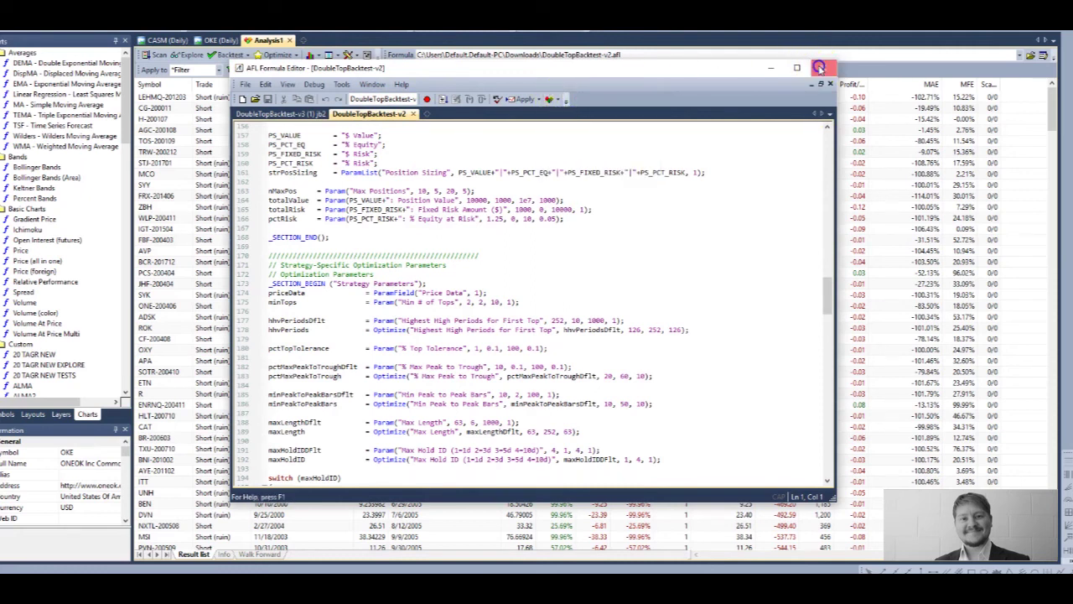
{"action": "left_click", "coordinate": [819, 67]}
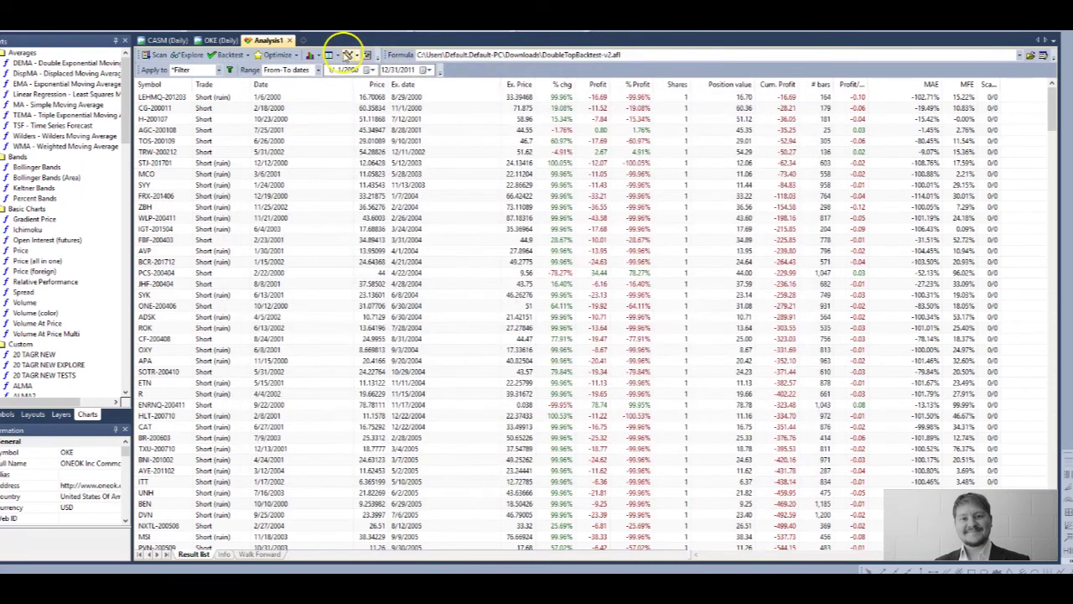
Run the backtest with the DoubleTopBacktest-v2 formula and look through the list of trades
{"action": "left_click", "coordinate": [225, 54]}
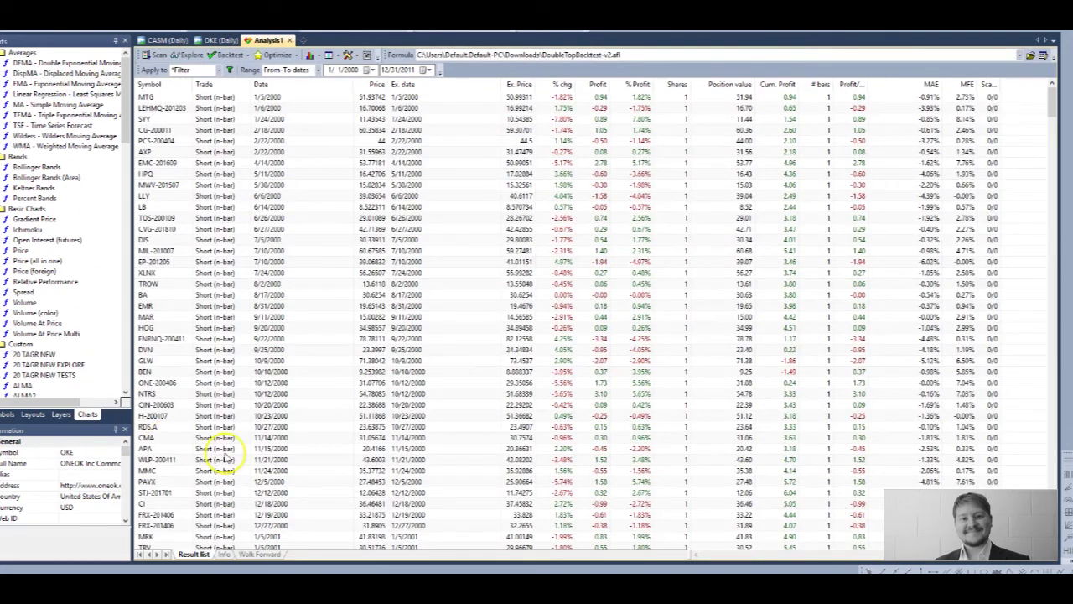
{"action": "left_click", "coordinate": [223, 555]}
{"action": "left_click", "coordinate": [192, 555]}
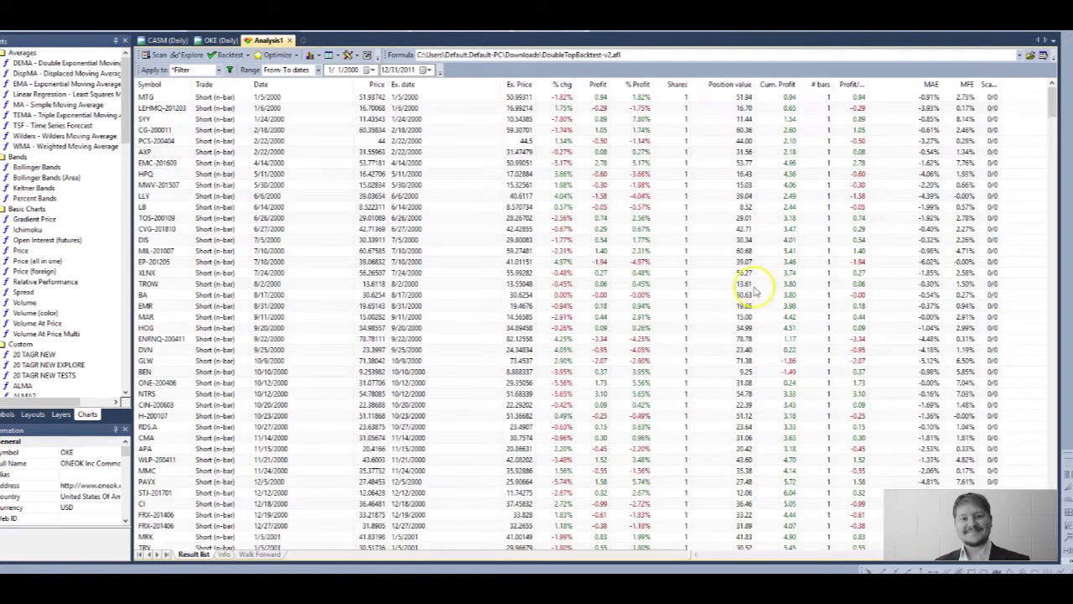
{"action": "left_click_drag", "start_coordinate": [1054, 95], "coordinate": [1054, 184]}
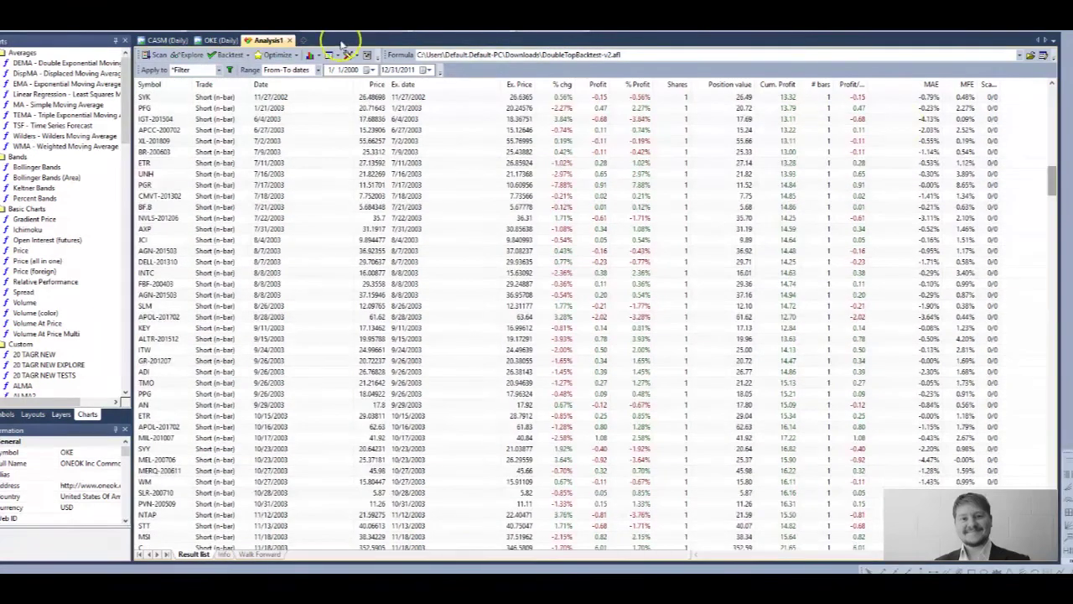
Open the backtest report, enlarge it to examine the portfolio equity chart and the statistics, and close it
{"action": "left_click", "coordinate": [329, 55]}
{"action": "left_click", "coordinate": [197, 209]}
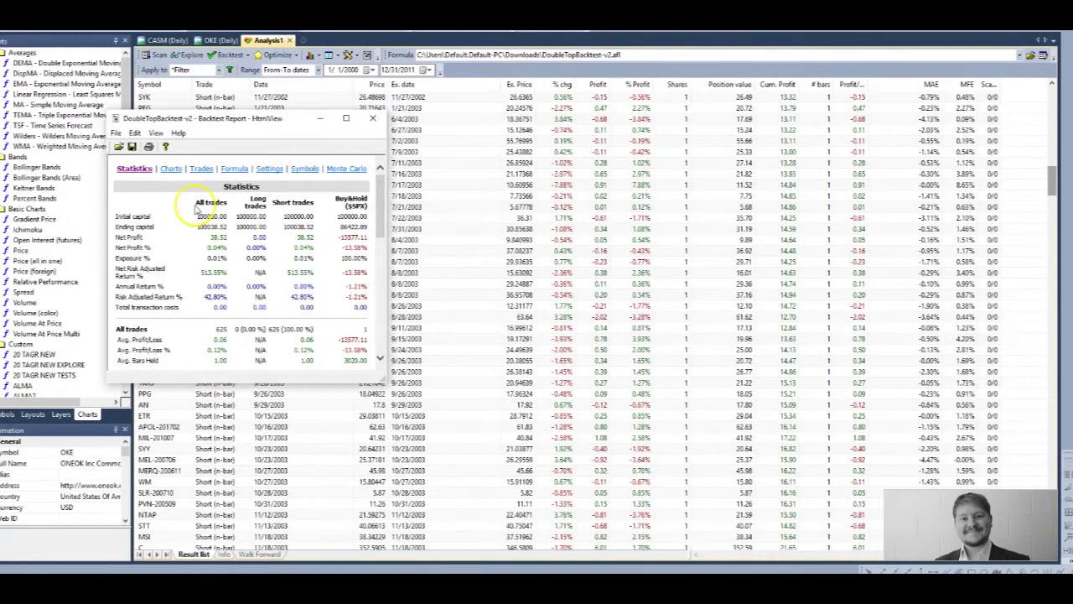
{"action": "left_click", "coordinate": [171, 168]}
{"action": "left_click_drag", "start_coordinate": [382, 380], "coordinate": [801, 520]}
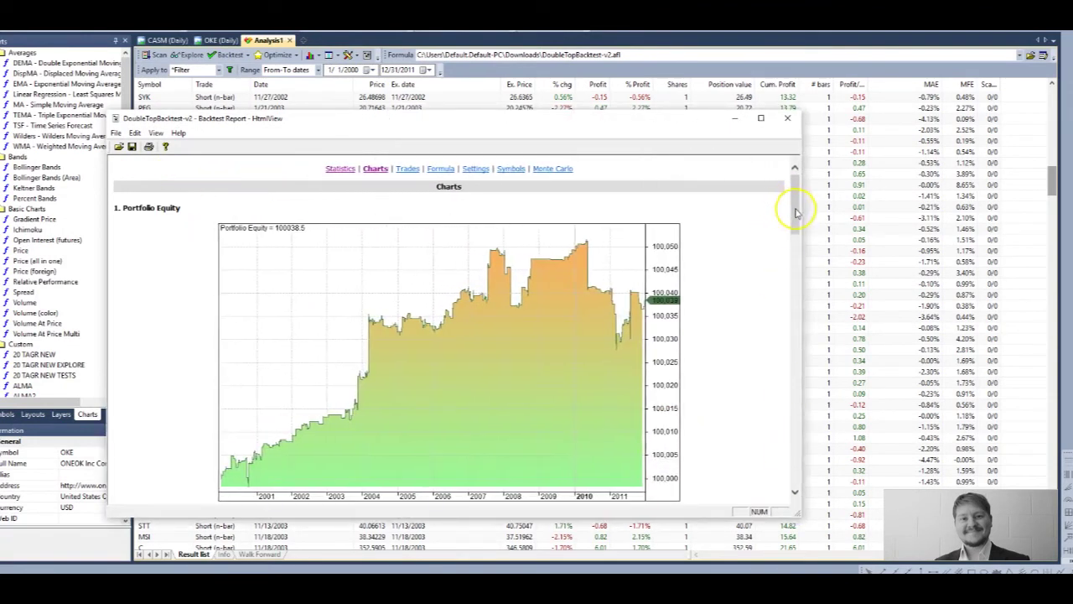
{"action": "left_click_drag", "start_coordinate": [791, 208], "coordinate": [811, 187]}
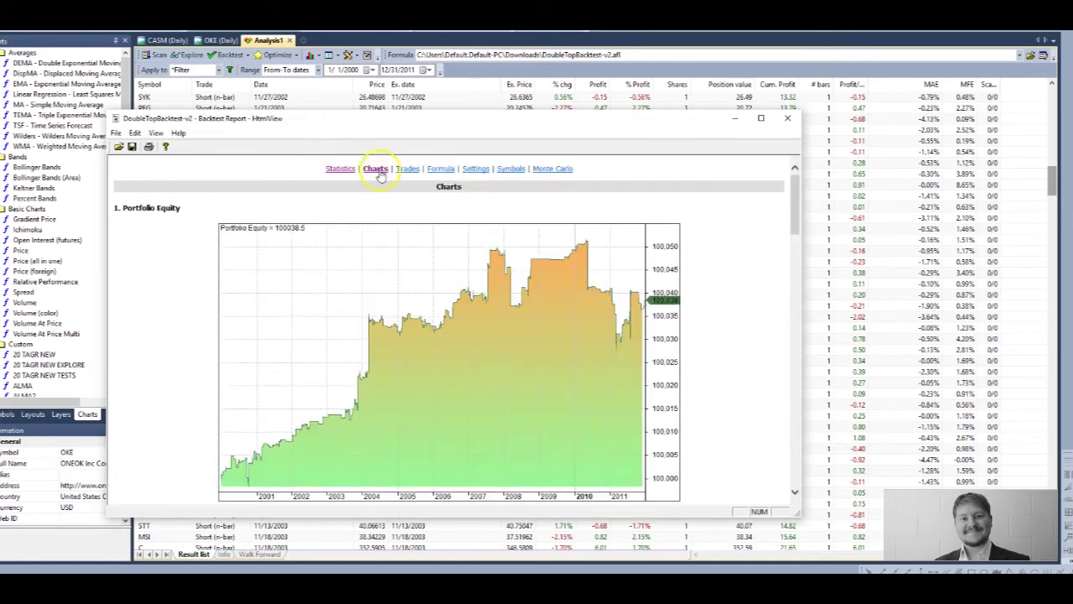
{"action": "left_click", "coordinate": [340, 168]}
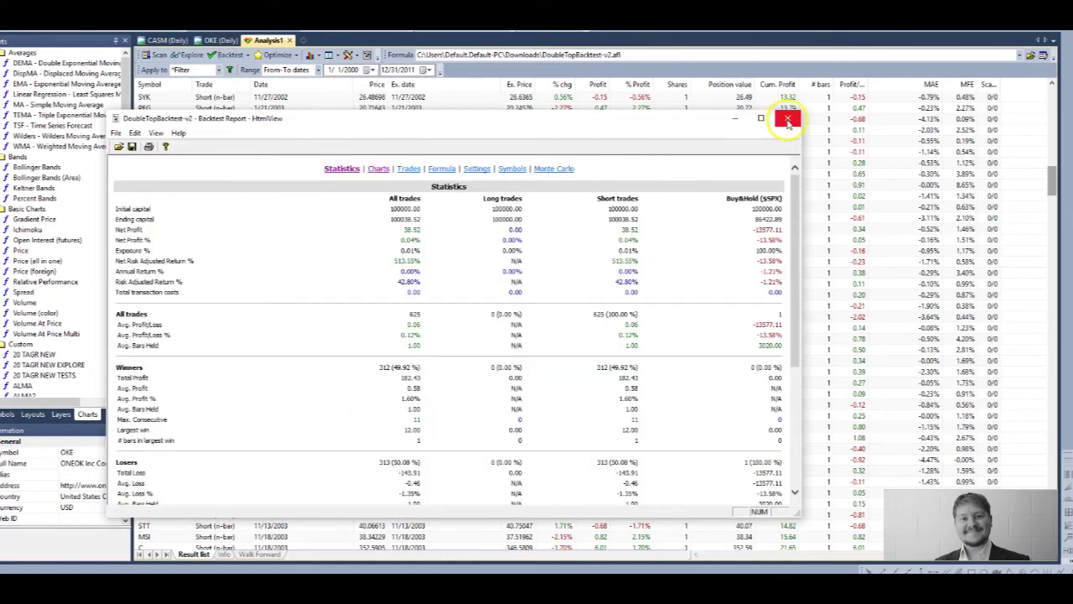
{"action": "left_click", "coordinate": [788, 118]}
Set the start date of the analysis range to 1/1/2012 and run the backtest
{"action": "left_click", "coordinate": [366, 69]}
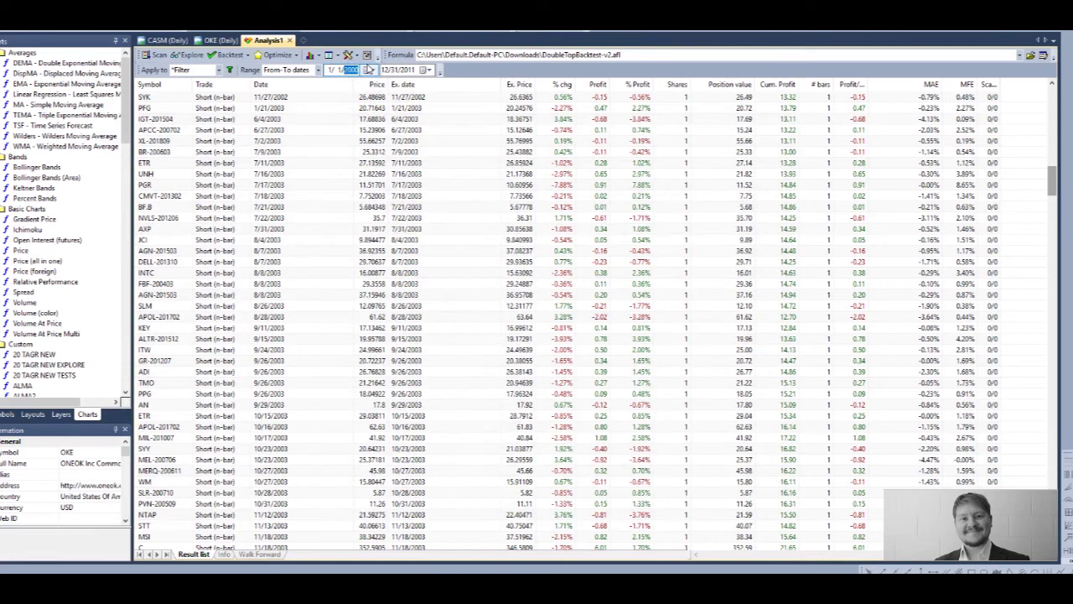
{"action": "type", "text": "2002"}
{"action": "type", "text": "2012"}
{"action": "left_click", "coordinate": [402, 70]}
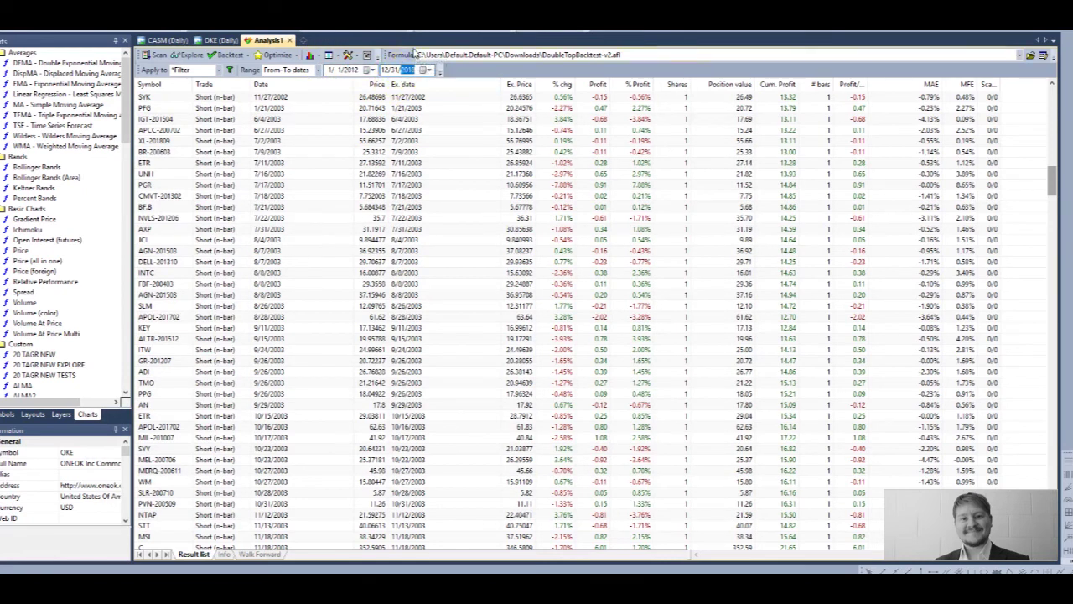
{"action": "left_click", "coordinate": [227, 54]}
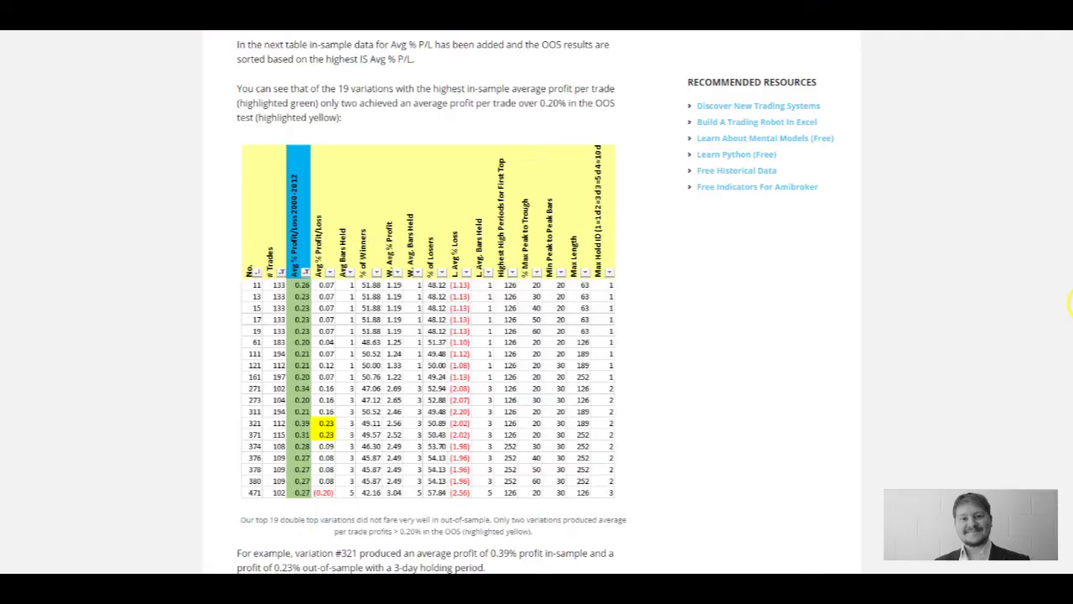
Return to the article and read the Intraday Test introduction covering the tested ETFs and rule changes
{"action": "scroll", "coordinate": [432, 302], "scroll_direction": "down", "scroll_amount": 10}
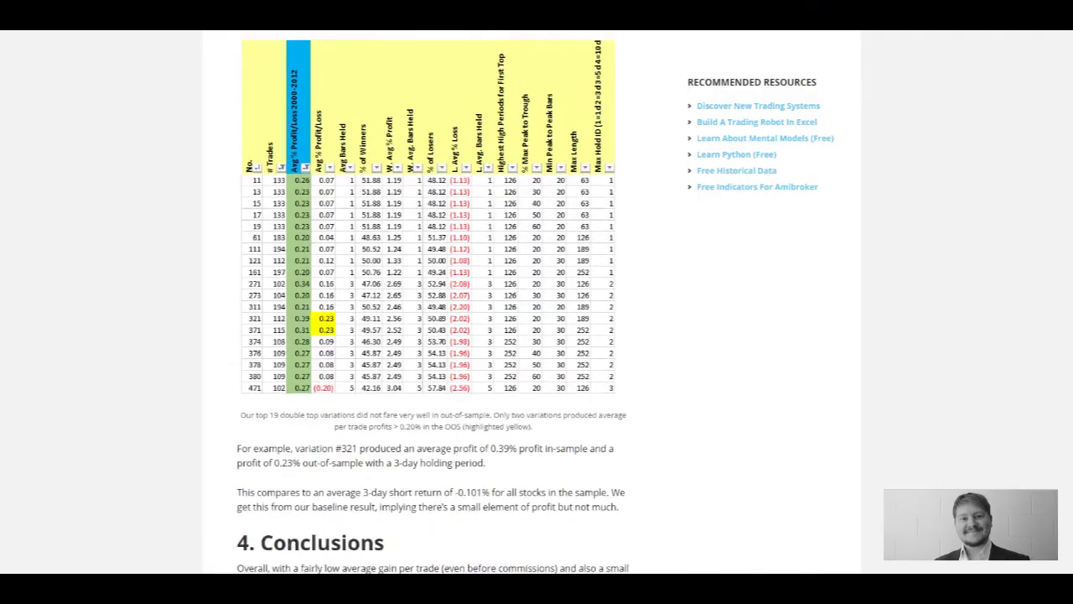
{"action": "scroll", "coordinate": [433, 302], "scroll_direction": "down", "scroll_amount": 4}
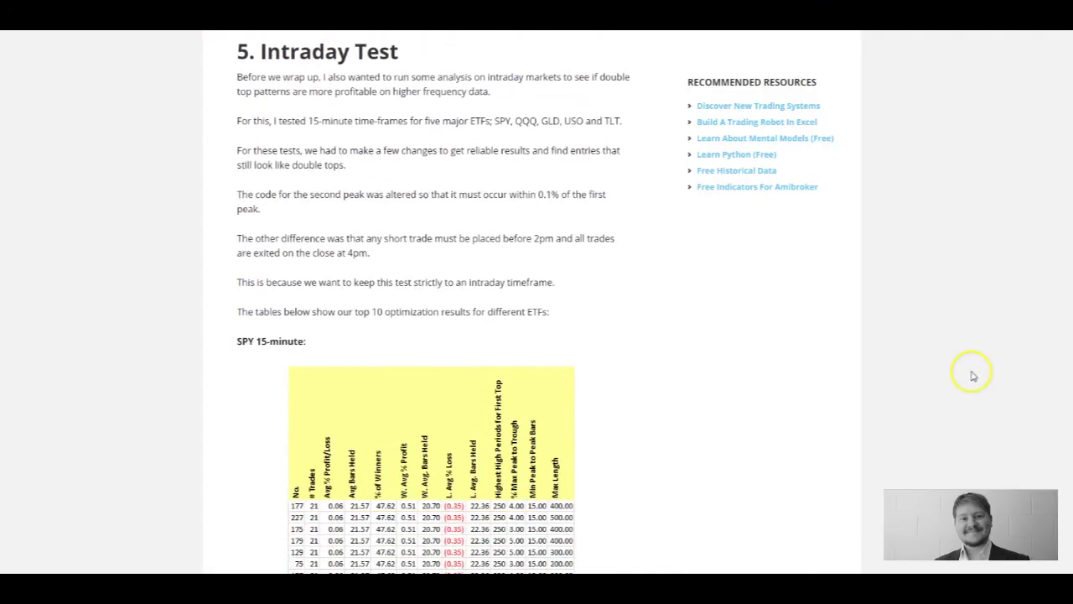
{"action": "scroll", "coordinate": [400, 189], "scroll_direction": "up", "scroll_amount": 1}
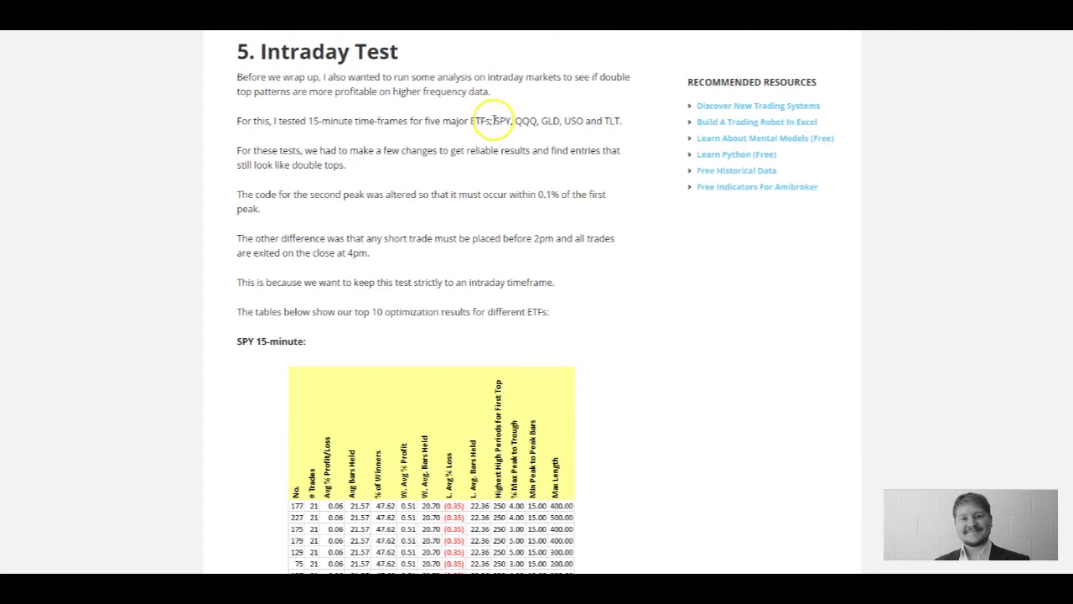
{"action": "left_click", "coordinate": [532, 120]}
{"action": "scroll", "coordinate": [631, 264], "scroll_direction": "down", "scroll_amount": 2}
Examine the 15-minute optimization tables for SPY, QQQ, GLD, USO and TLT
{"action": "scroll", "coordinate": [1071, 402], "scroll_direction": "down", "scroll_amount": 12}
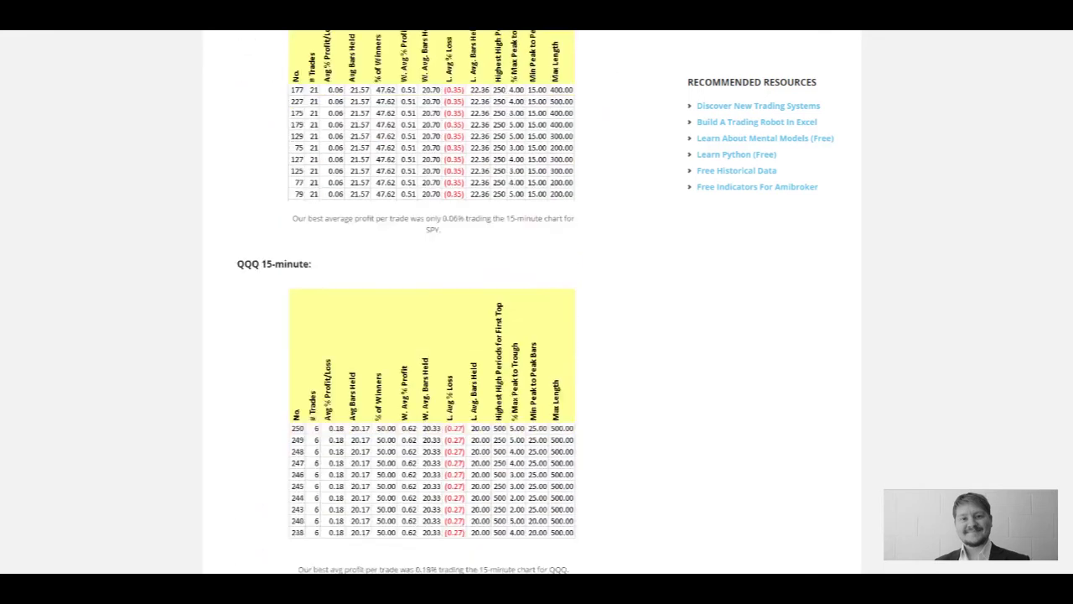
{"action": "scroll", "coordinate": [1072, 403], "scroll_direction": "down", "scroll_amount": 4}
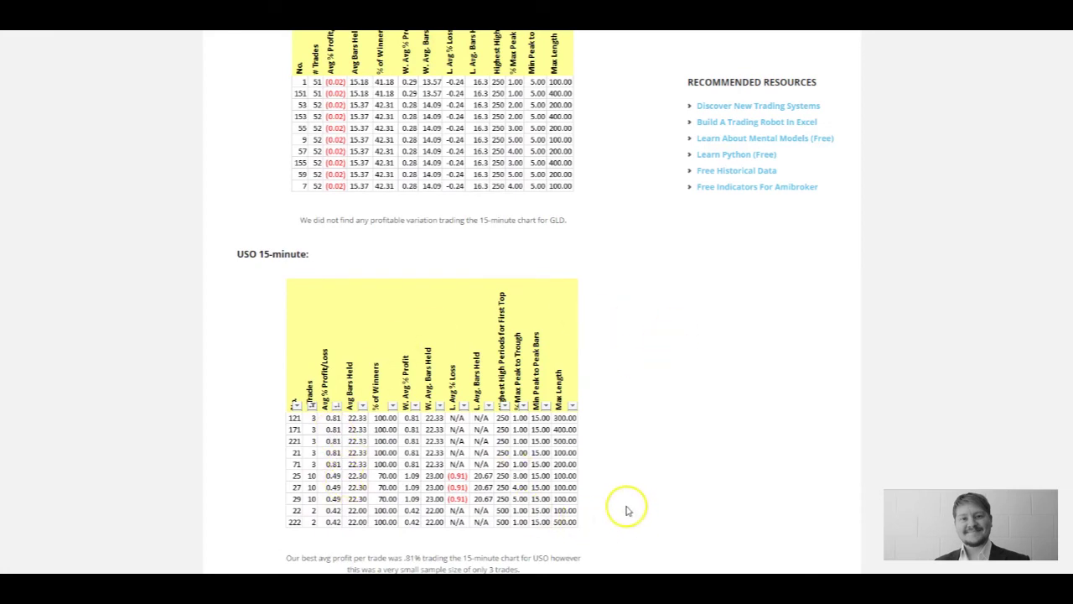
{"action": "scroll", "coordinate": [662, 439], "scroll_direction": "down", "scroll_amount": 1}
{"action": "scroll", "coordinate": [662, 440], "scroll_direction": "down", "scroll_amount": 5}
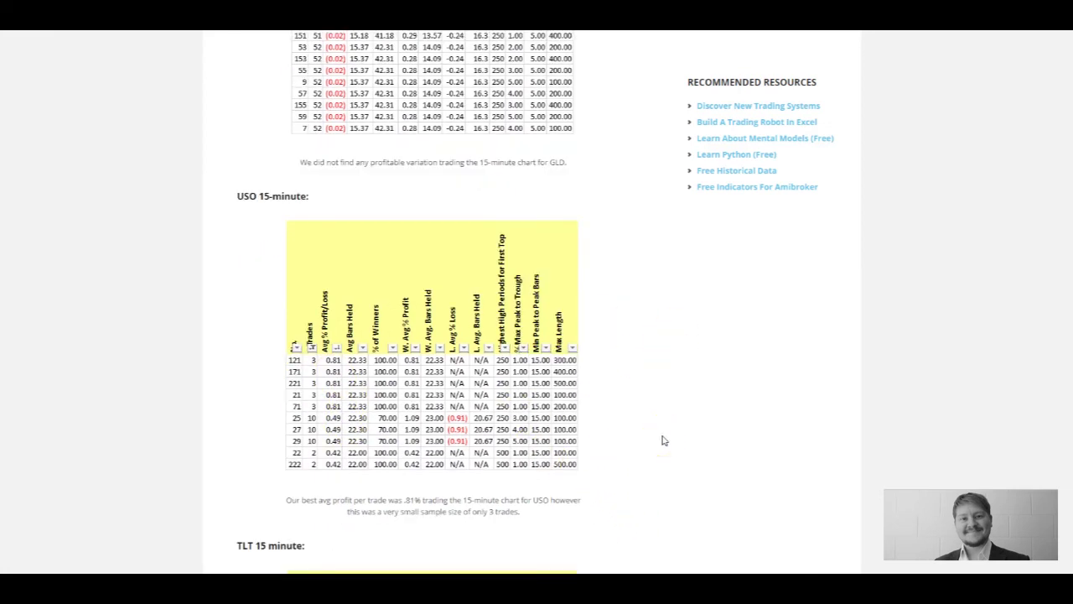
{"action": "scroll", "coordinate": [663, 439], "scroll_direction": "down", "scroll_amount": 1}
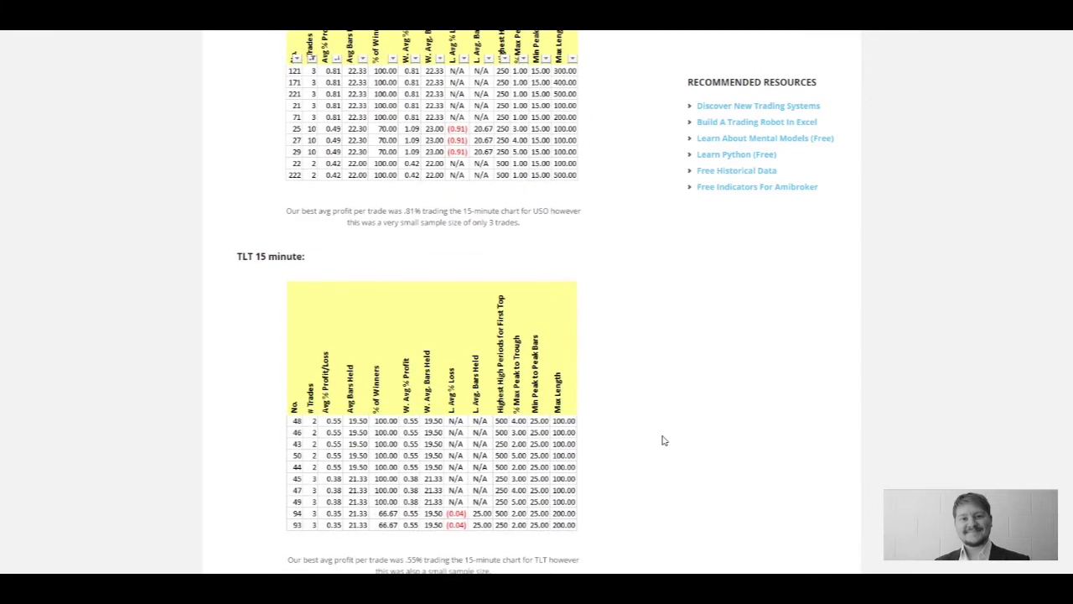
{"action": "scroll", "coordinate": [662, 439], "scroll_direction": "down", "scroll_amount": 1}
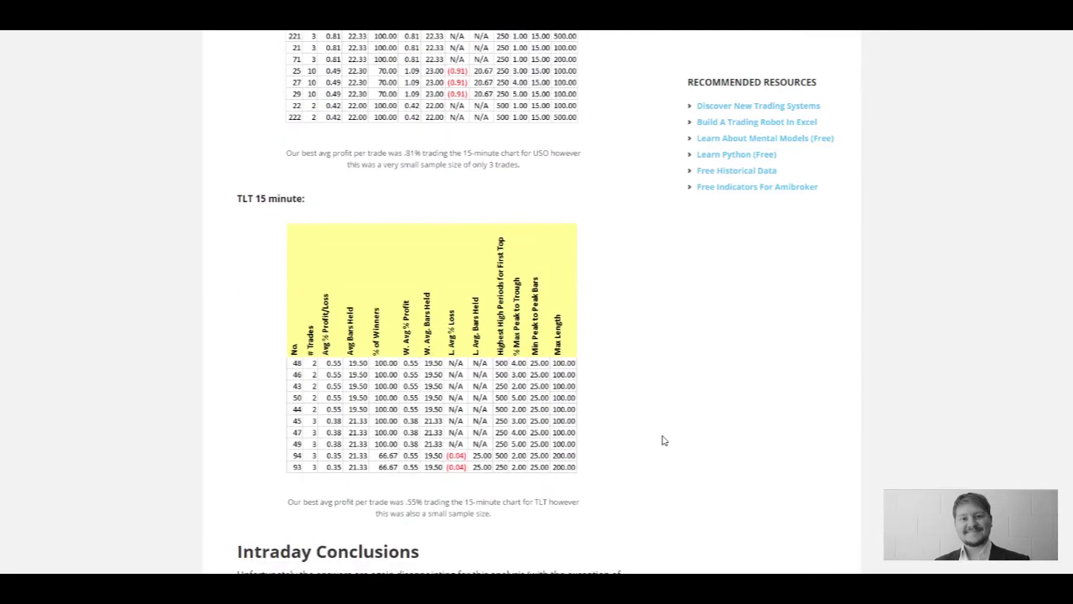
Read the Intraday Conclusions and Final Thoughts sections, and go back up to the NRG double top example
{"action": "scroll", "coordinate": [662, 439], "scroll_direction": "down", "scroll_amount": 2}
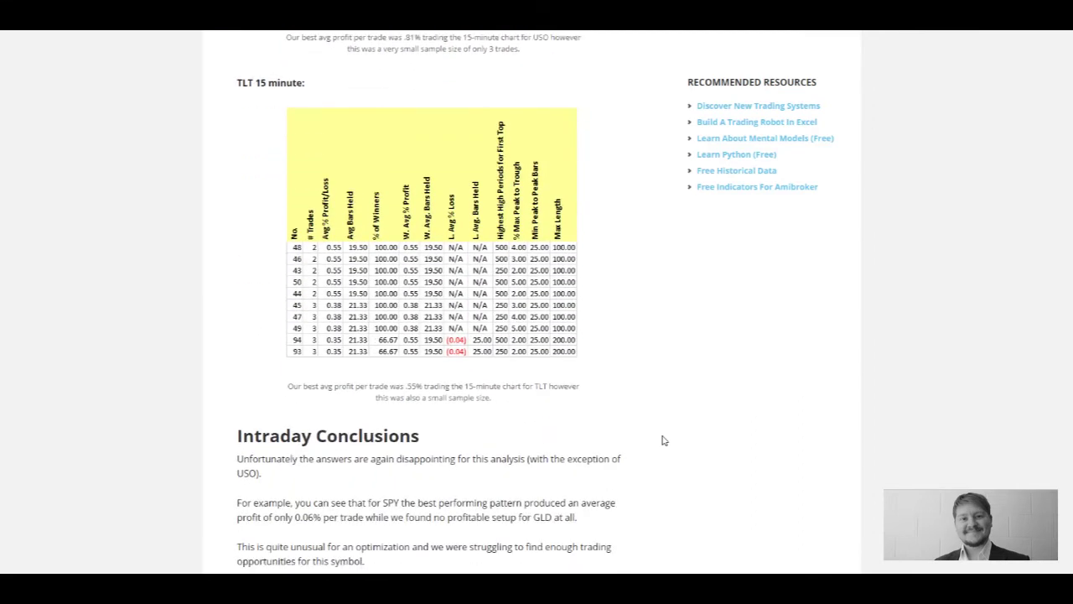
{"action": "scroll", "coordinate": [662, 439], "scroll_direction": "down", "scroll_amount": 2}
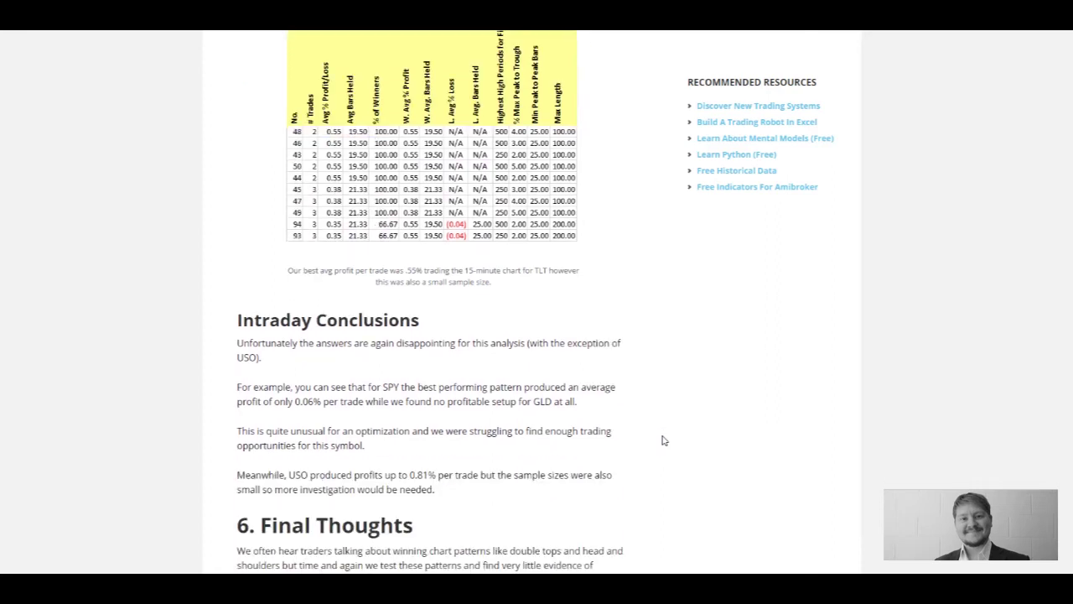
{"action": "scroll", "coordinate": [663, 439], "scroll_direction": "down", "scroll_amount": 1}
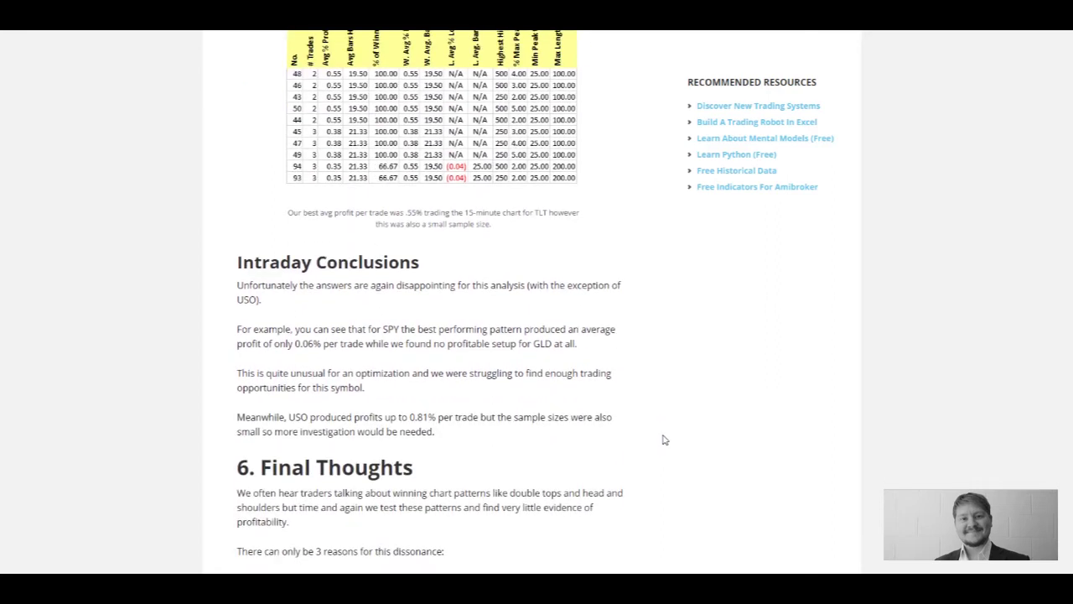
{"action": "scroll", "coordinate": [662, 439], "scroll_direction": "down", "scroll_amount": 6}
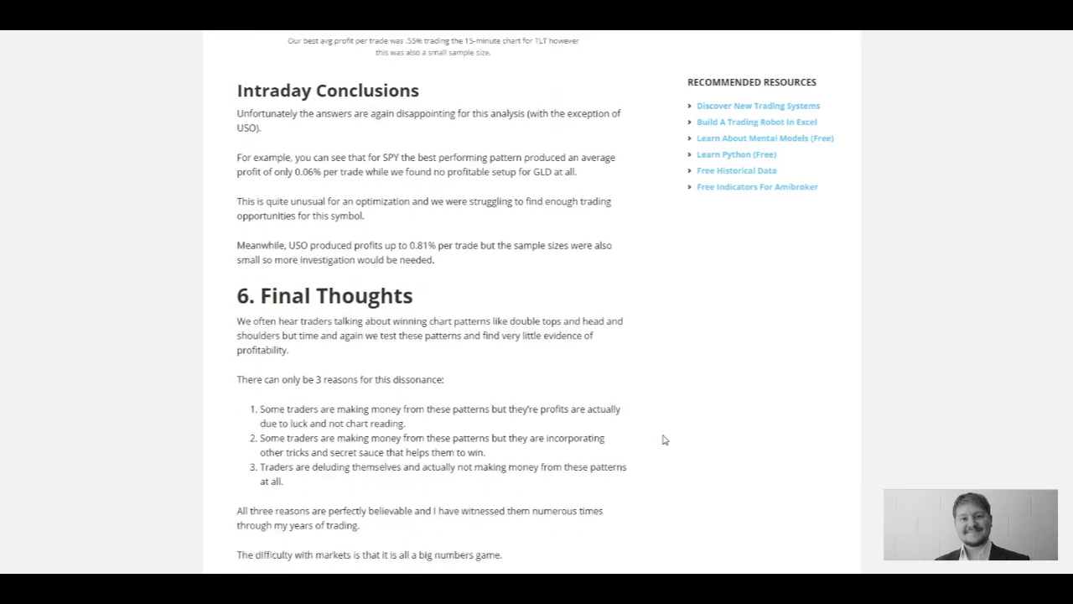
{"action": "scroll", "coordinate": [662, 439], "scroll_direction": "down", "scroll_amount": 1}
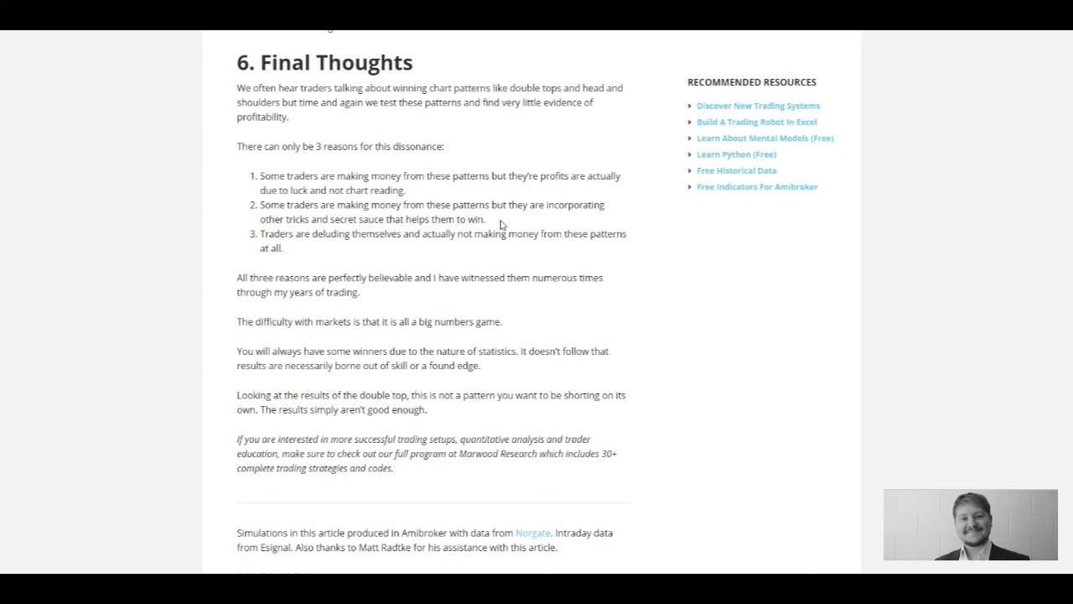
{"action": "left_click", "coordinate": [485, 219]}
{"action": "scroll", "coordinate": [433, 301], "scroll_direction": "up", "scroll_amount": 20}
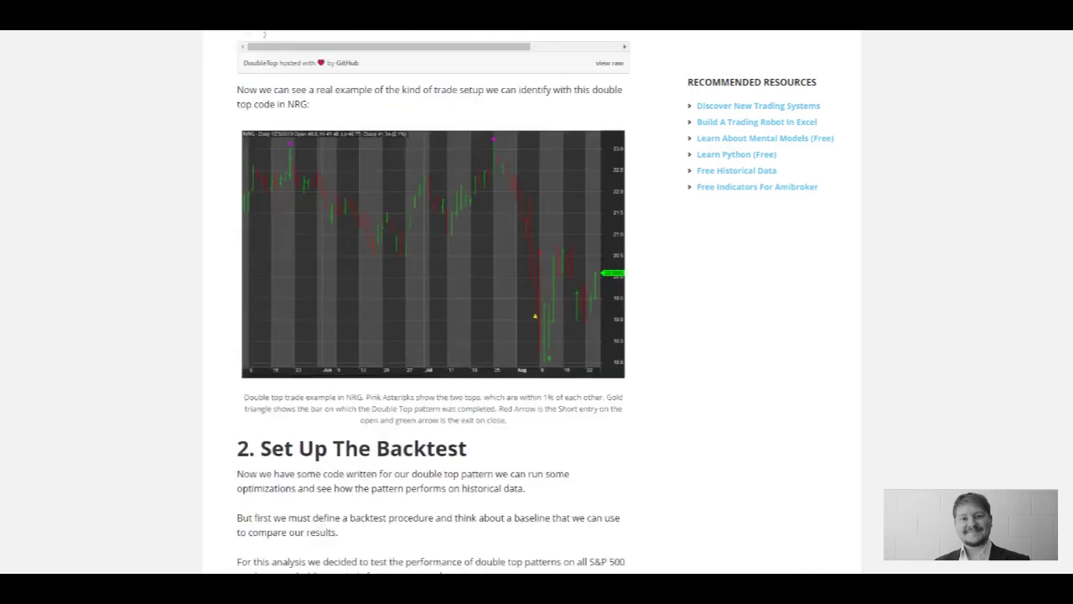
Return to the beginning of the double tops article, and switch to AmiBroker to view the trade list of the existing analysis
{"action": "scroll", "coordinate": [433, 301], "scroll_direction": "down", "scroll_amount": 5}
{"action": "scroll", "coordinate": [434, 302], "scroll_direction": "up", "scroll_amount": 15}
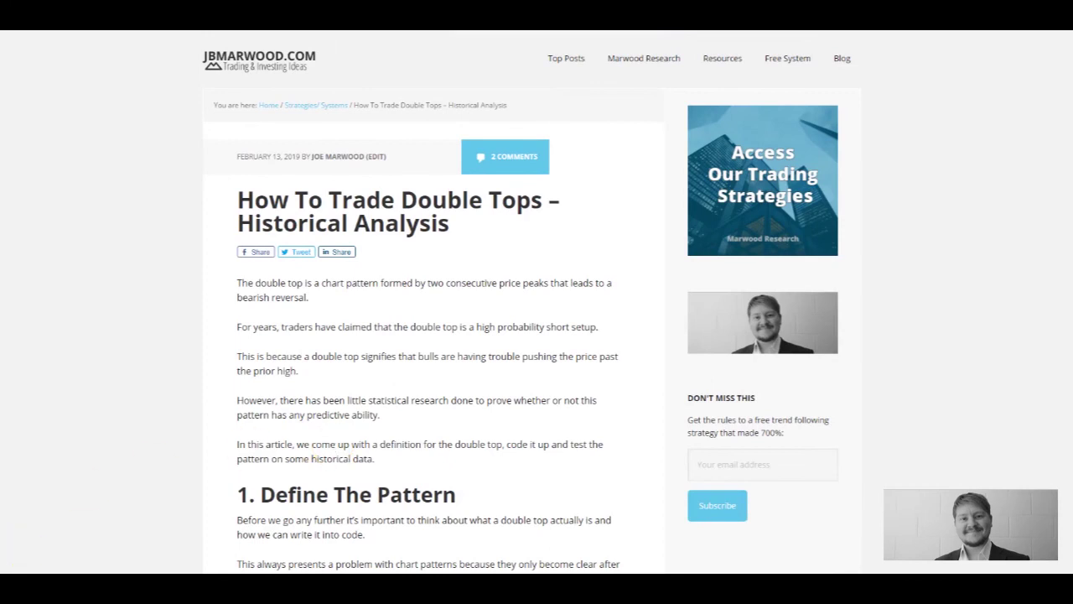
{"action": "mouse_move", "coordinate": [84, 570]}
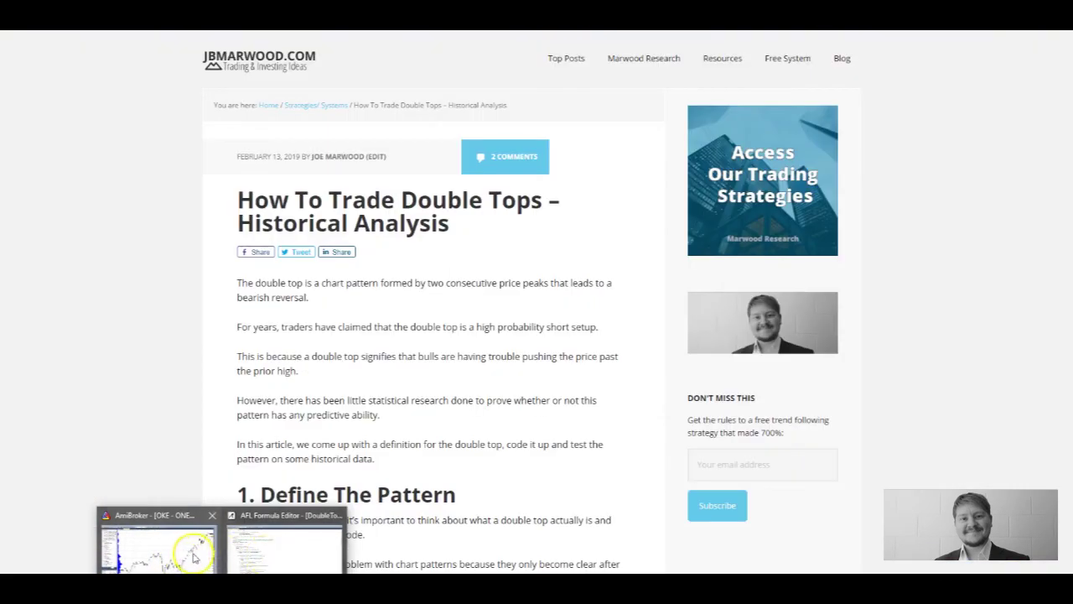
{"action": "left_click", "coordinate": [151, 541]}
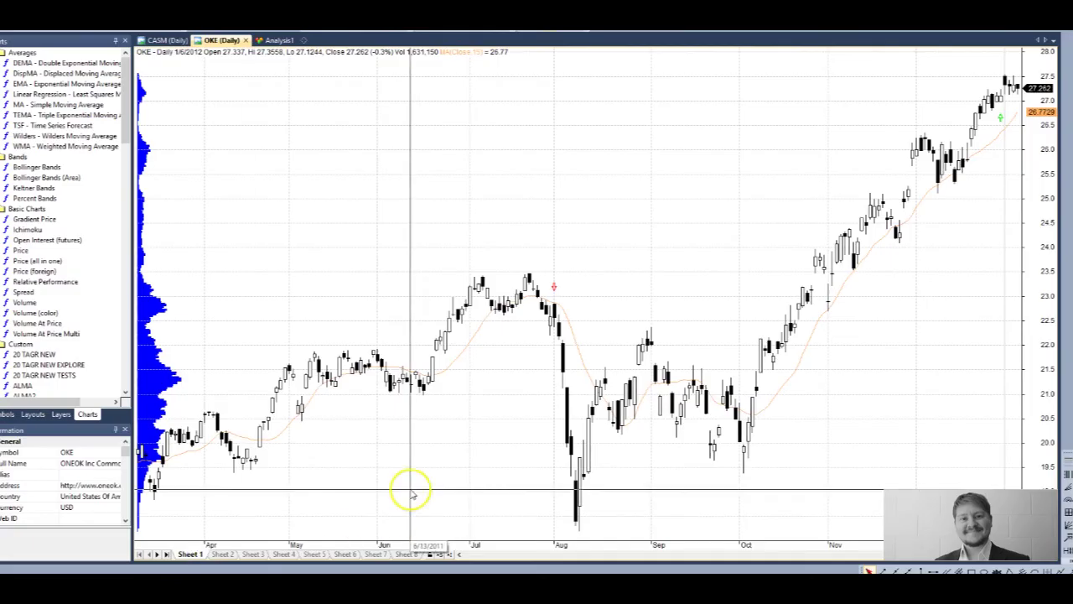
{"action": "left_click", "coordinate": [270, 40]}
{"action": "right_click", "coordinate": [243, 296]}
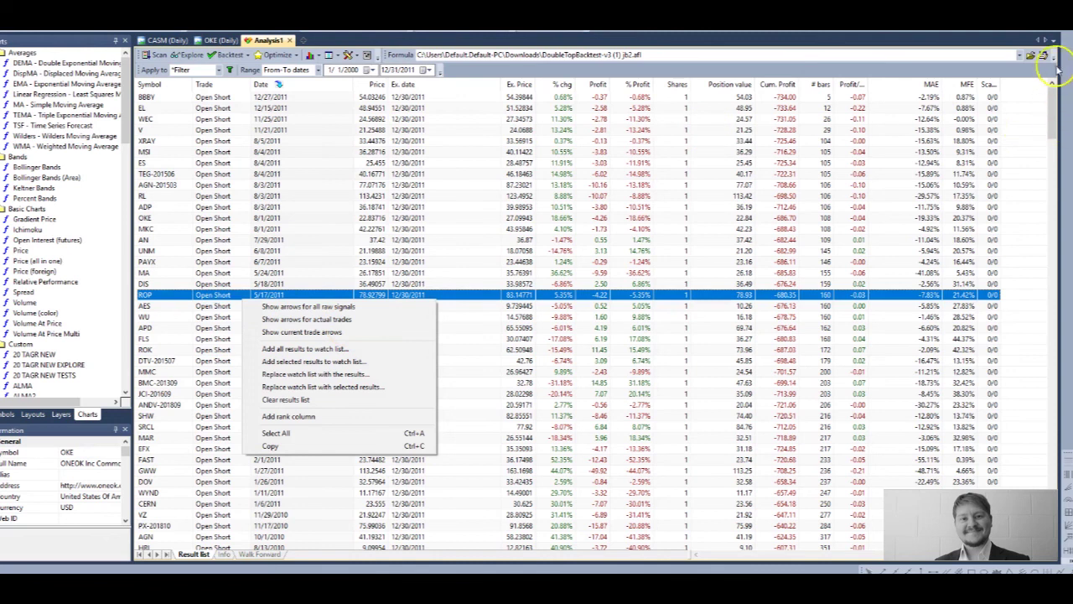
{"action": "left_click", "coordinate": [367, 73]}
Set the Max Hold ID strategy parameter to 1, rerun the double top backtest and bring up its results
{"action": "left_click", "coordinate": [368, 56]}
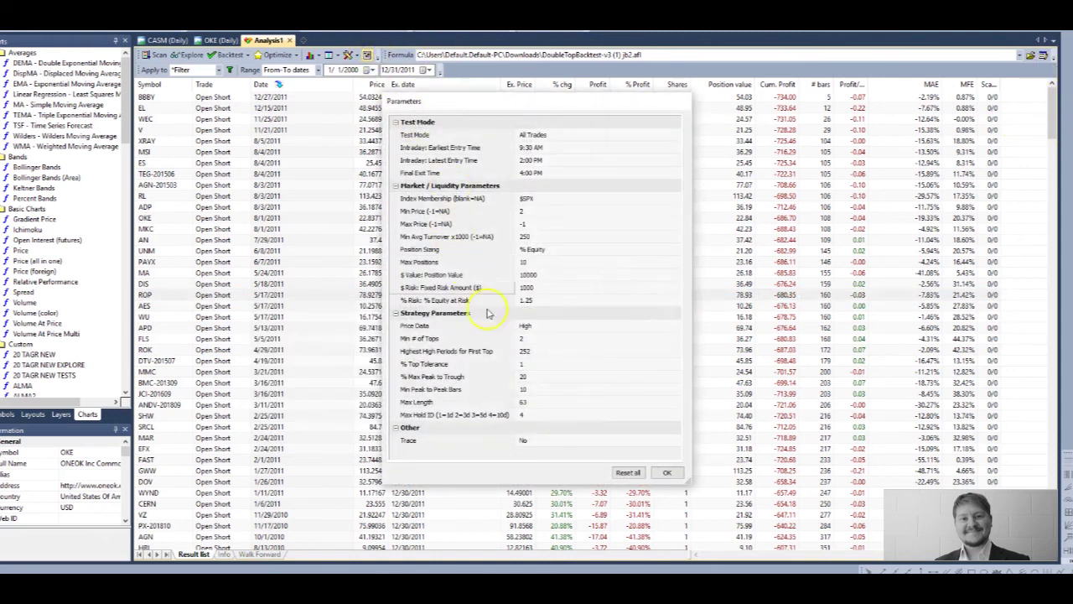
{"action": "left_click", "coordinate": [455, 413]}
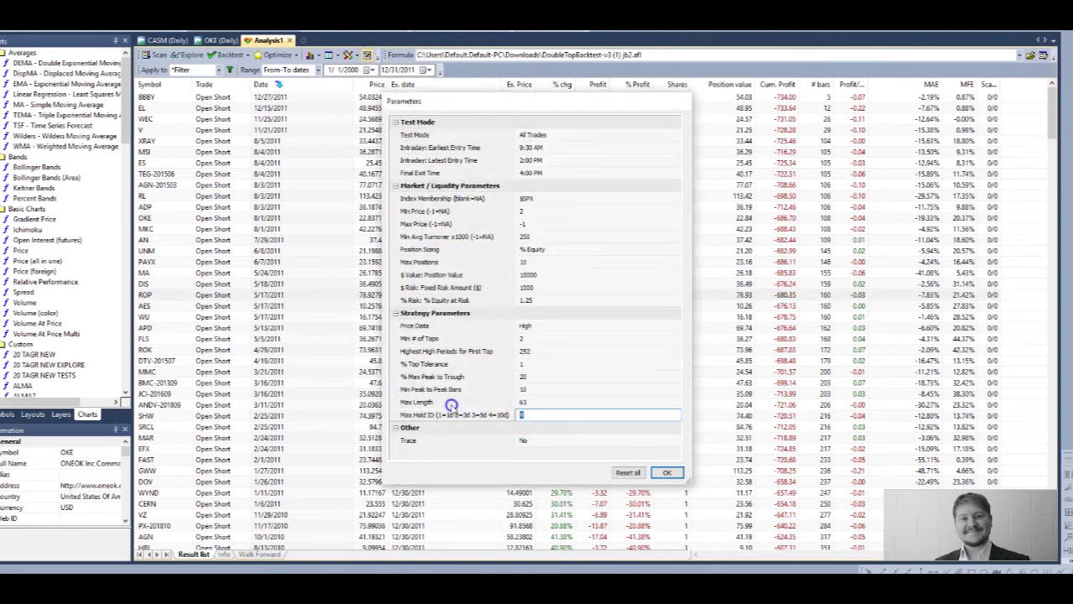
{"action": "type", "text": "1"}
{"action": "left_click", "coordinate": [666, 472]}
{"action": "left_click", "coordinate": [229, 55]}
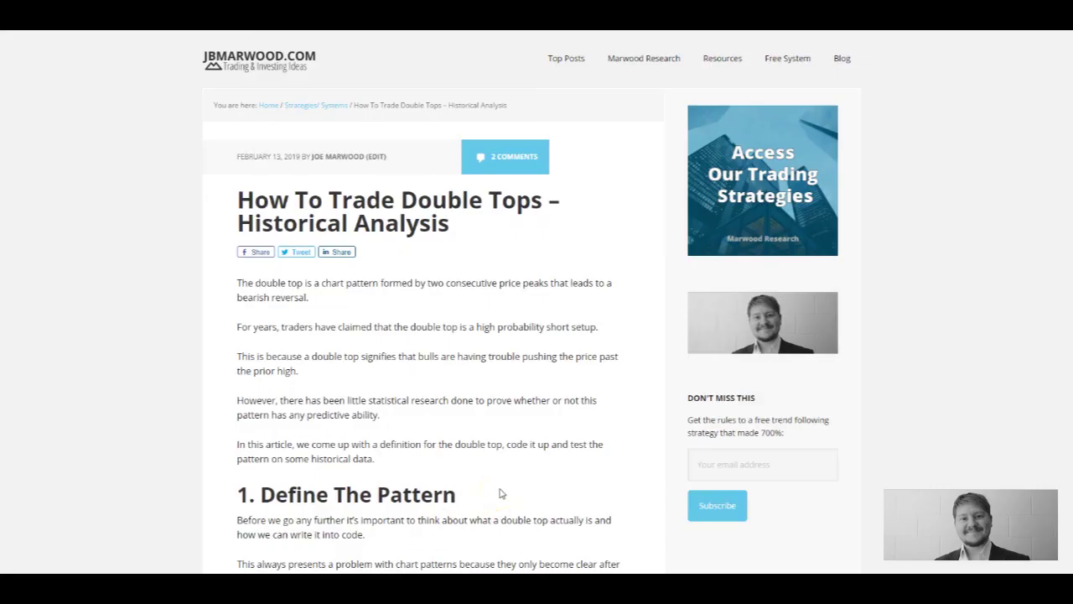
{"action": "left_click", "coordinate": [171, 567]}
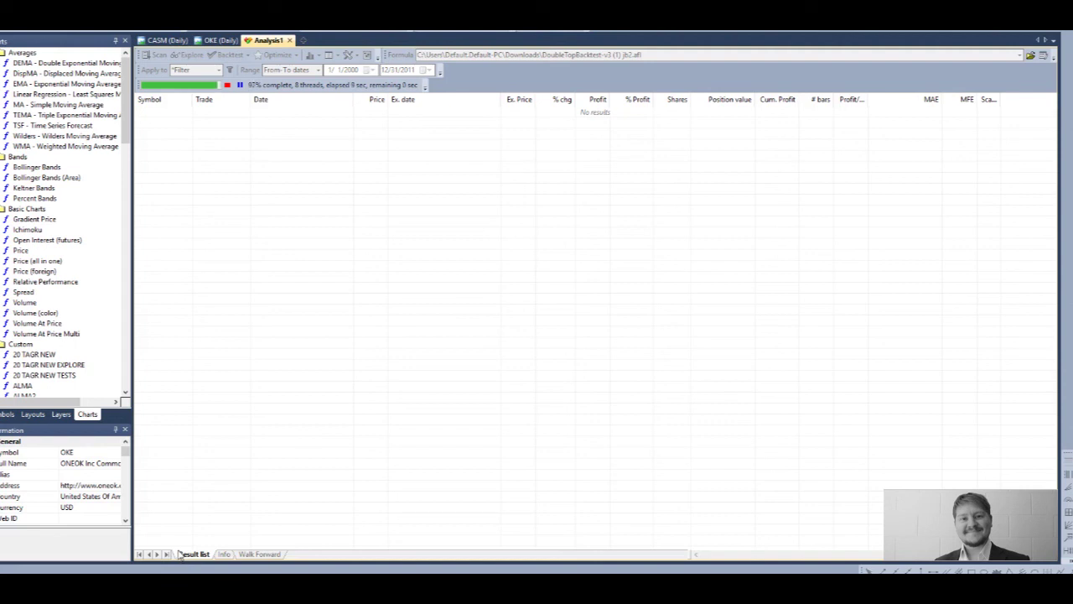
{"action": "left_click", "coordinate": [224, 554]}
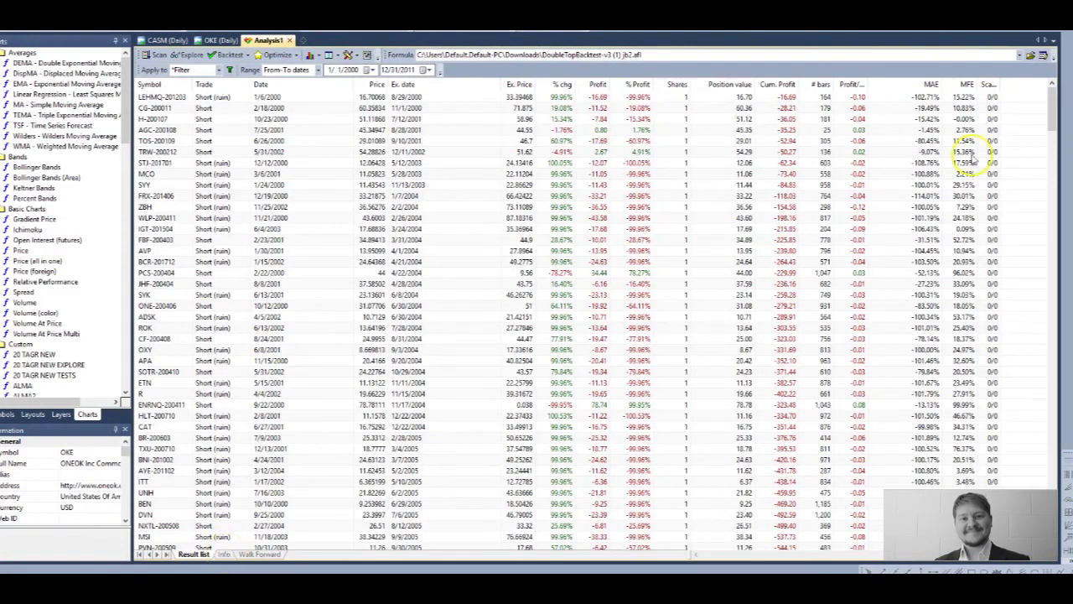
Open the double top backtest formula in the AFL Formula Editor and bring up the list of recent formulas
{"action": "left_click", "coordinate": [1031, 54]}
{"action": "left_click", "coordinate": [286, 121]}
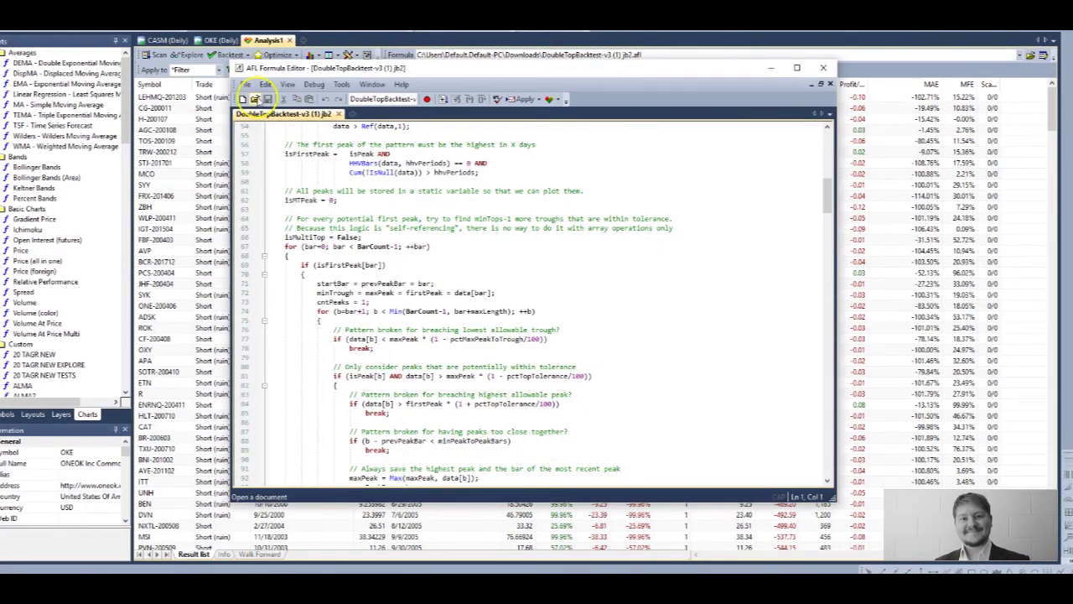
{"action": "left_click", "coordinate": [244, 84]}
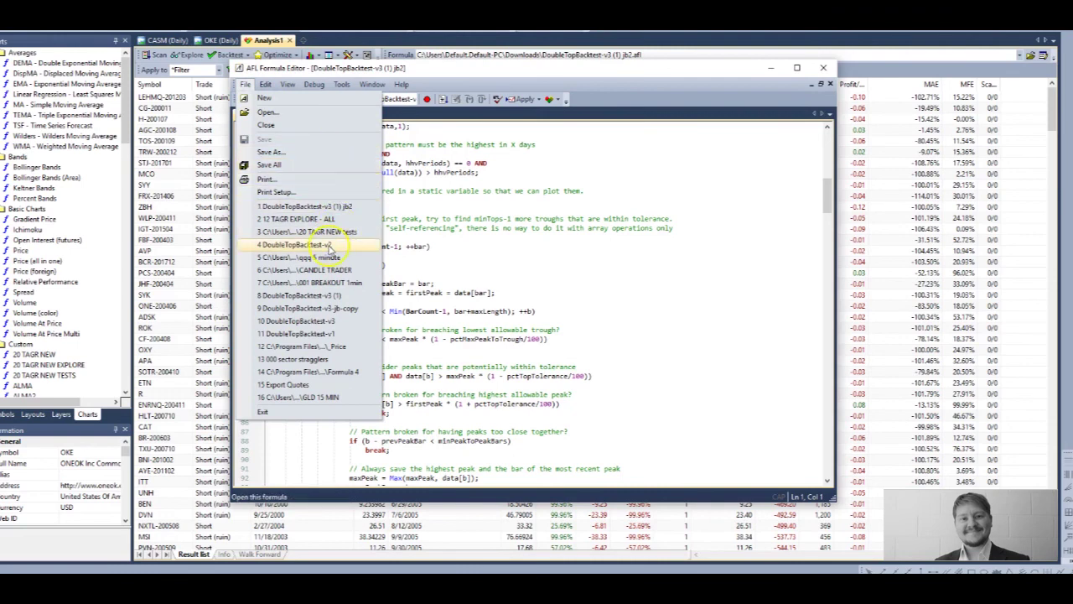